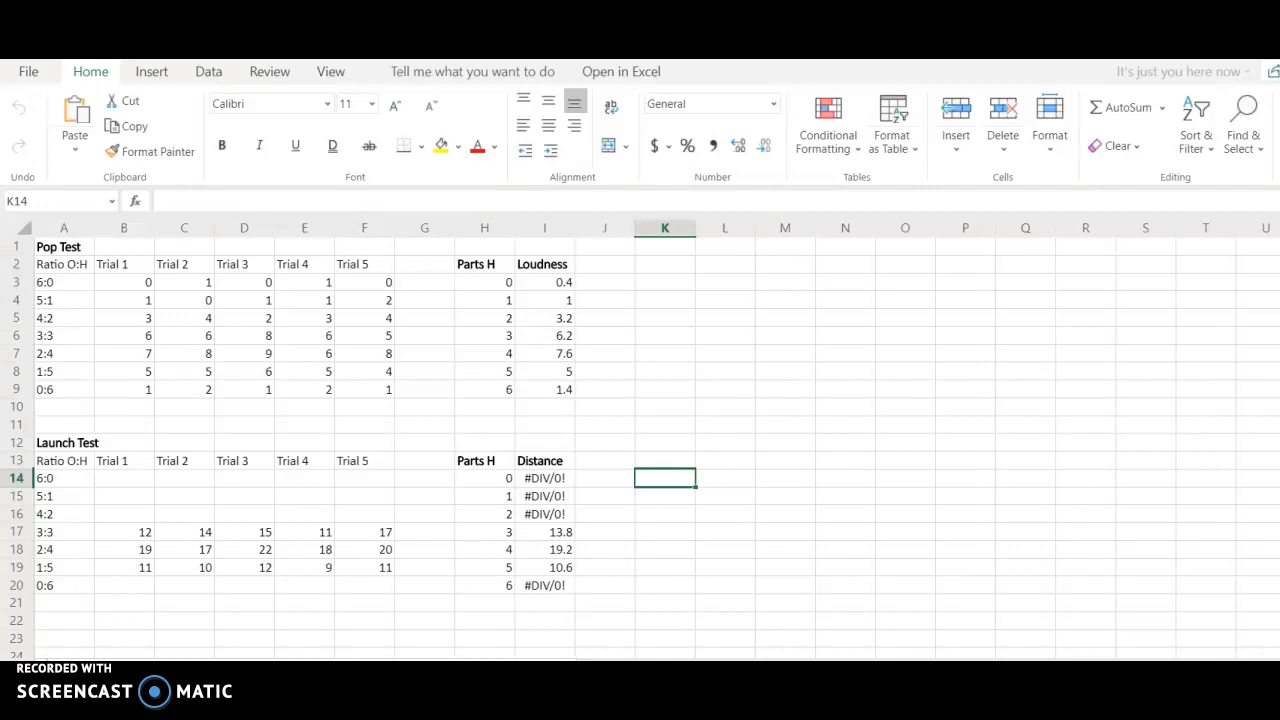
pyautogui.moveTo(16, 389); pyautogui.dragTo(149, 406)
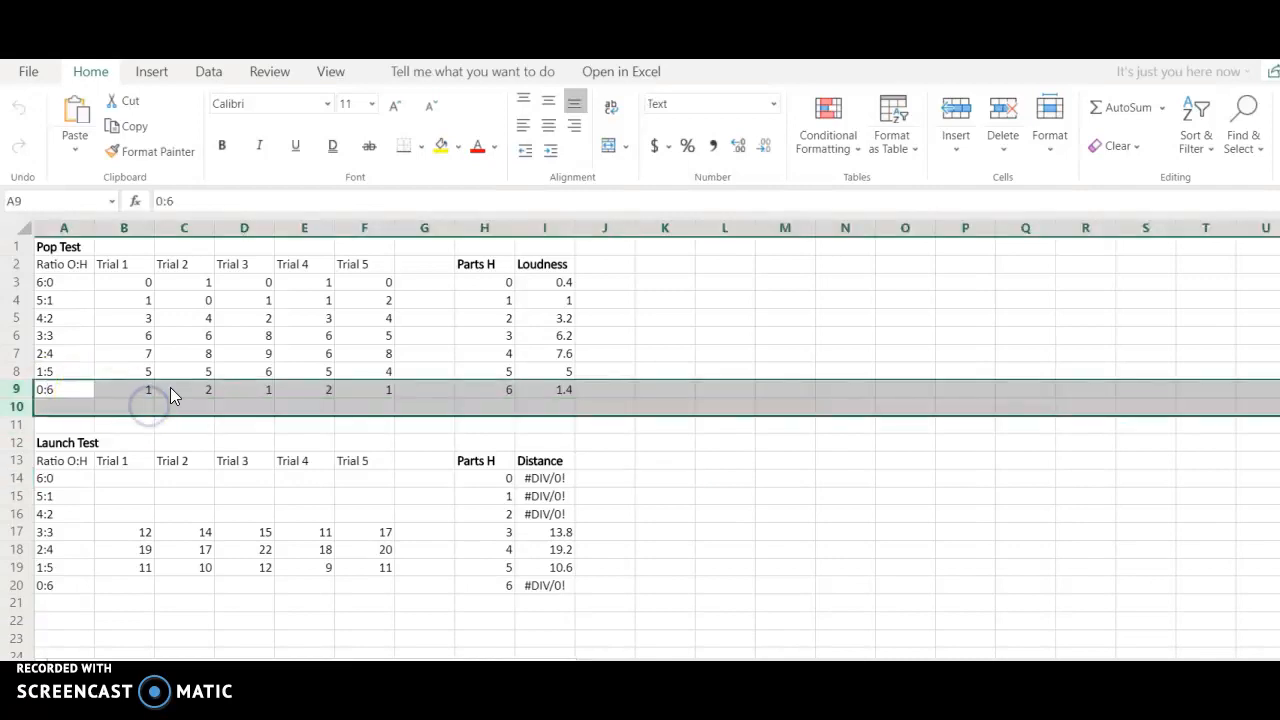
pyautogui.click(120, 424)
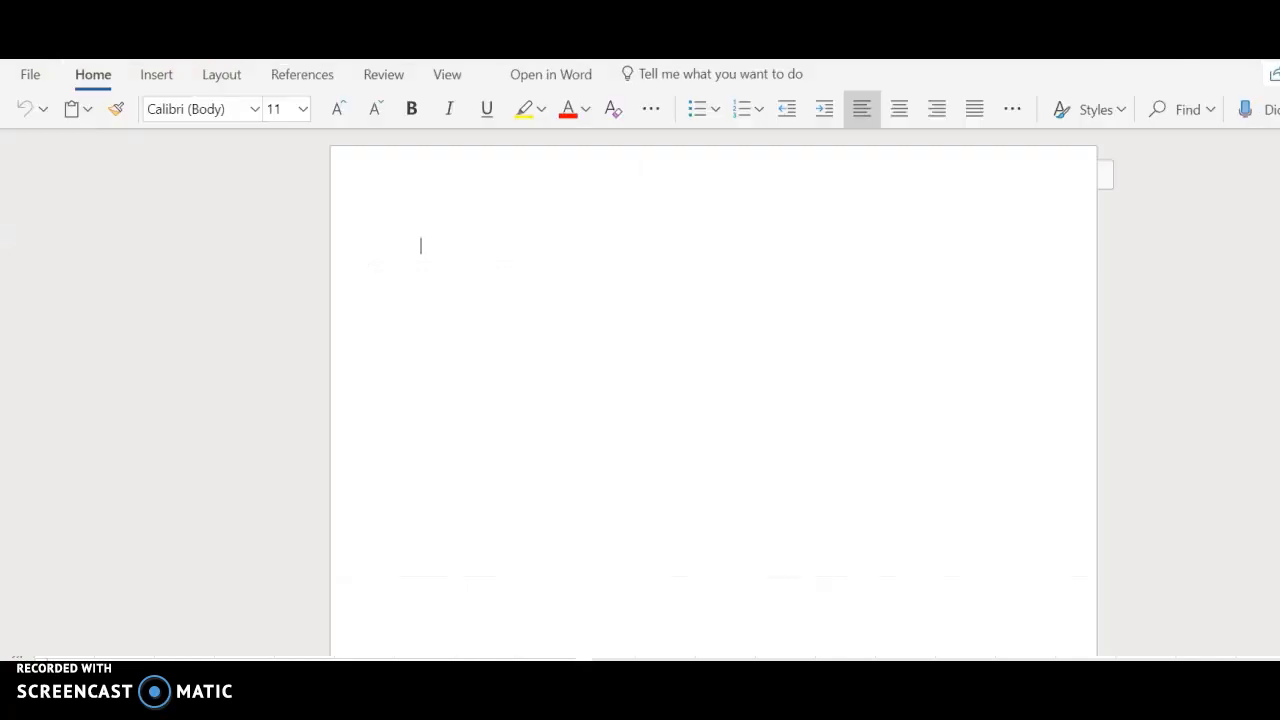
# Switch to the blank Word document and add the bold title 'Data Table 1: Loudness of Pop from Combusting Different Ratios of Oxygen and Hydrogen'.
pyautogui.hotkey('ctrl', 'b')
pyautogui.write('Data Table 1:')
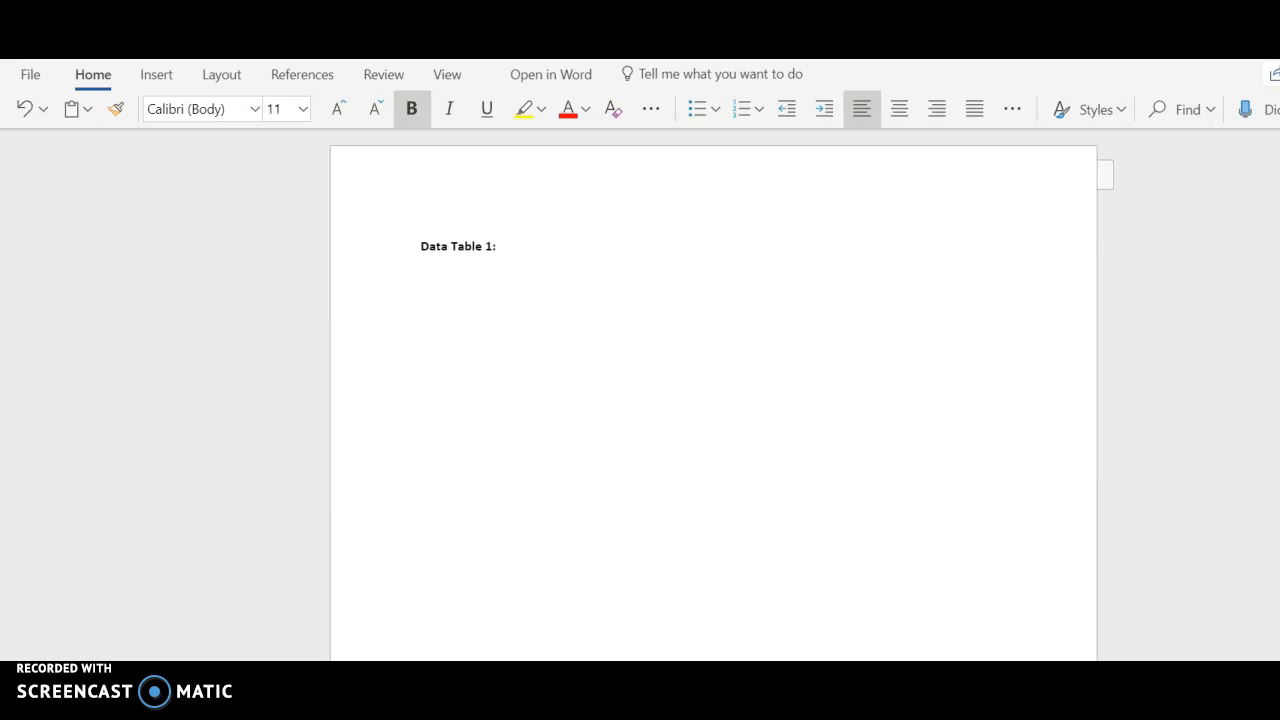
pyautogui.write('  Loudness of Pop from Combusting')
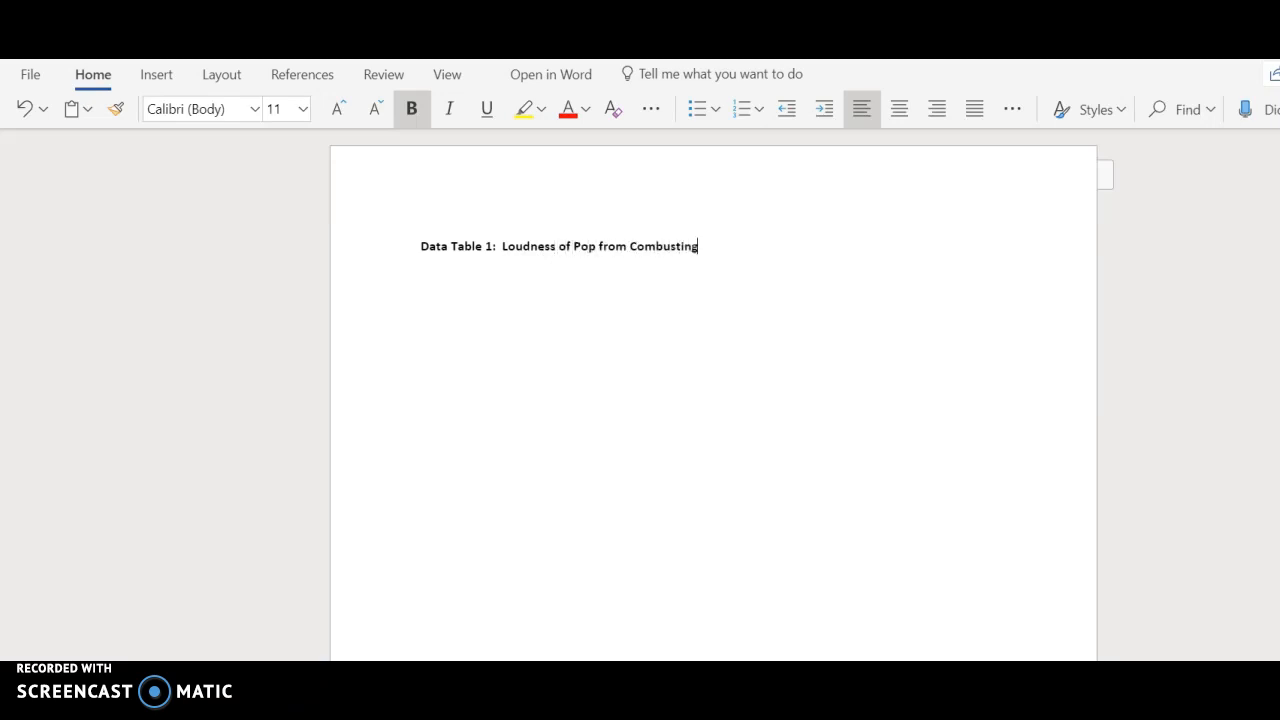
pyautogui.write(' Different Ratios of')
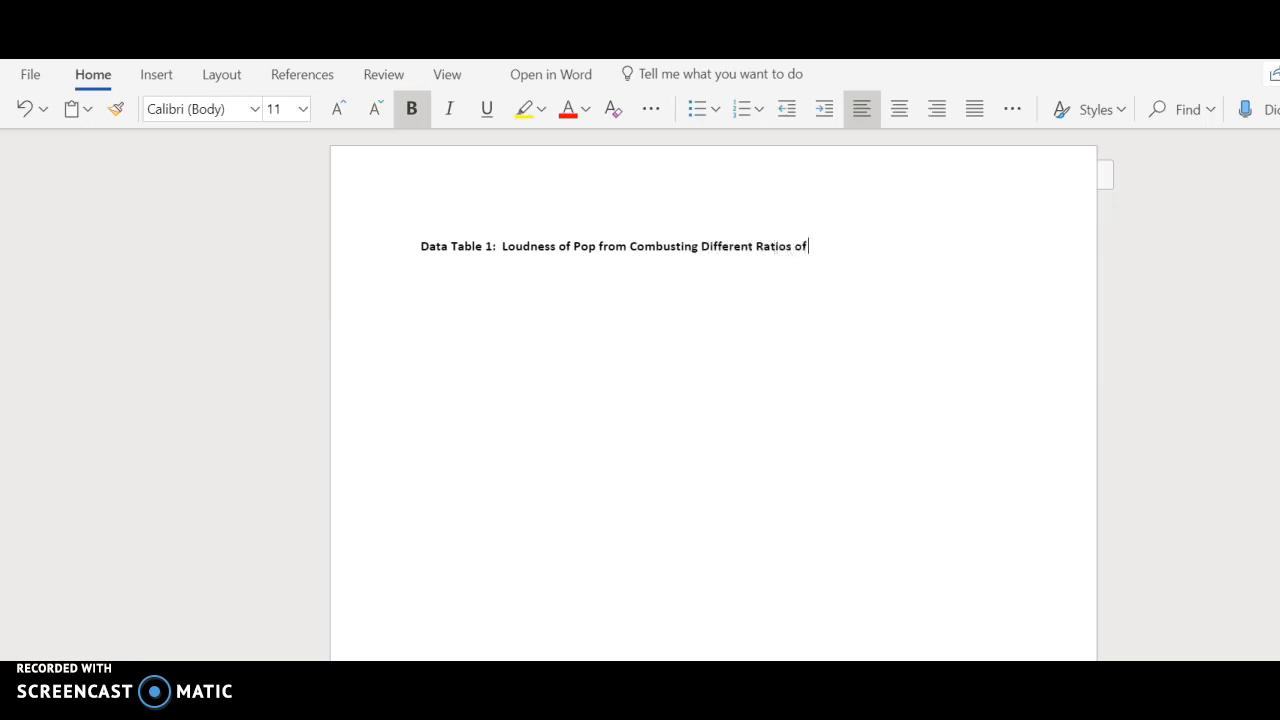
pyautogui.write(' Oxygen and Hydrogen')
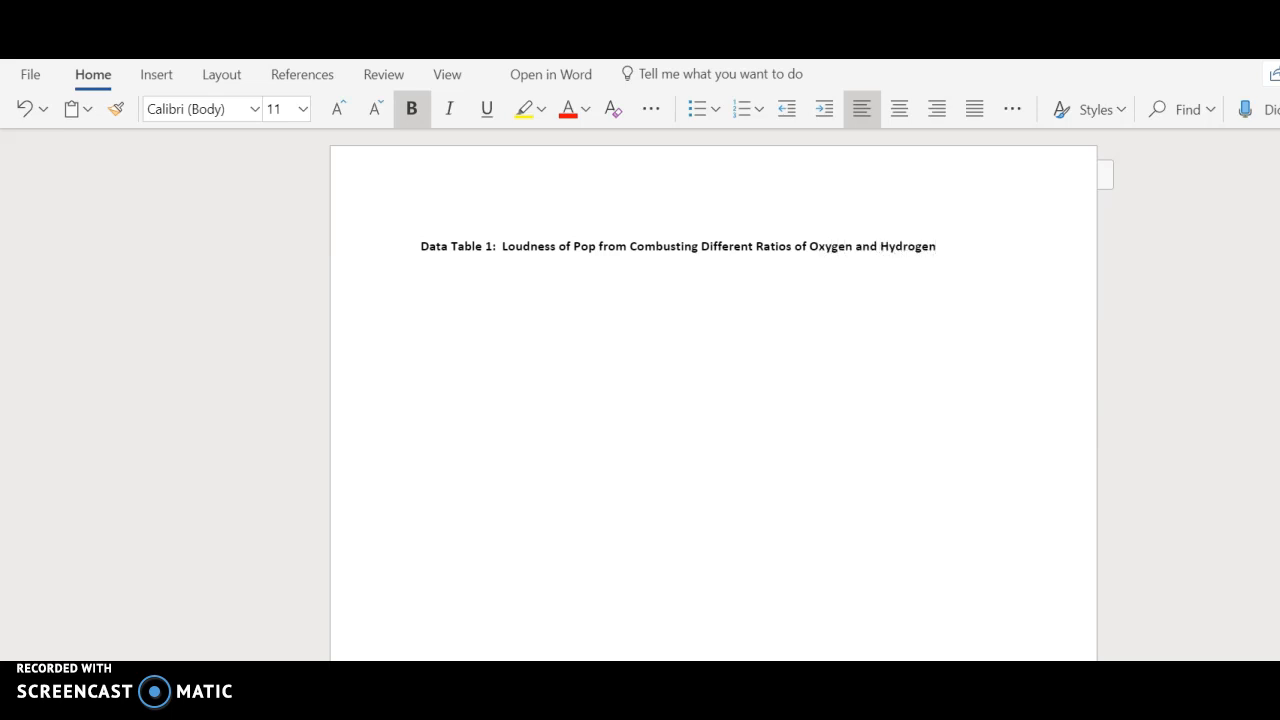
pyautogui.hotkey('ctrl', 'b')
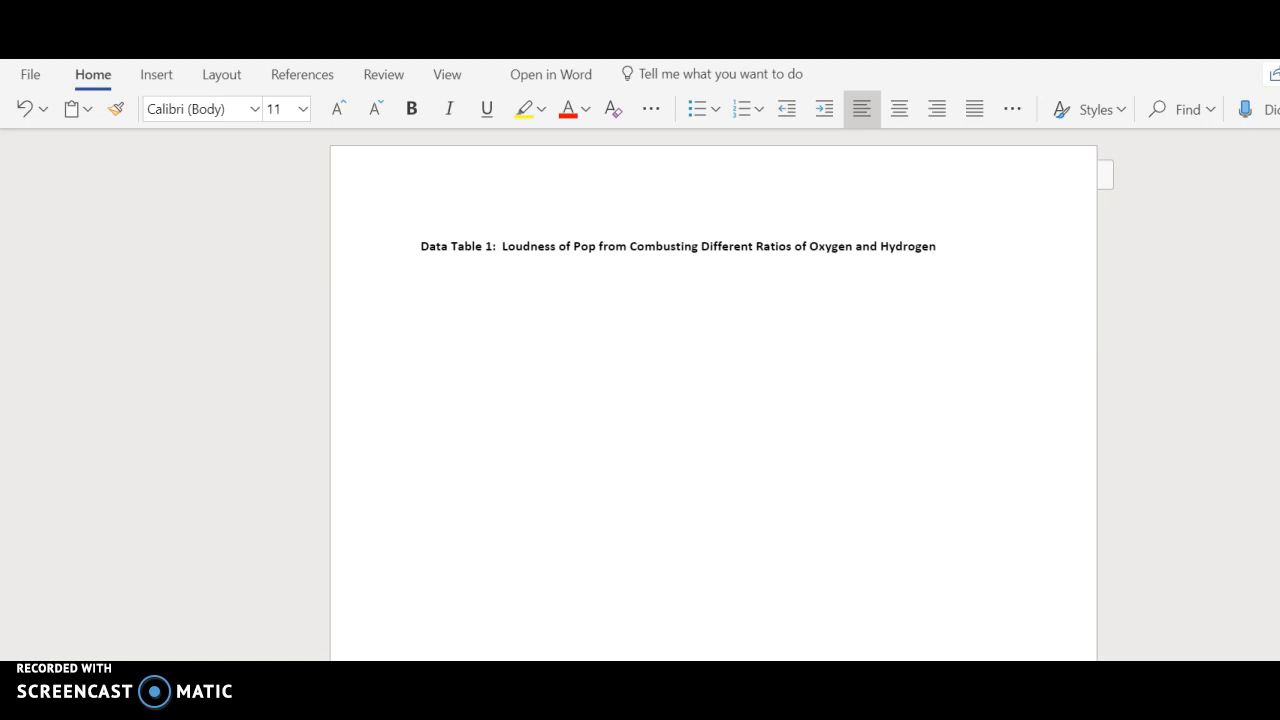
# Copy the Pop Test ratios and five trials (A2:F9) from the Excel workbook and paste them below the title in Word.
pyautogui.hotkey('ctrl', 'Tab')
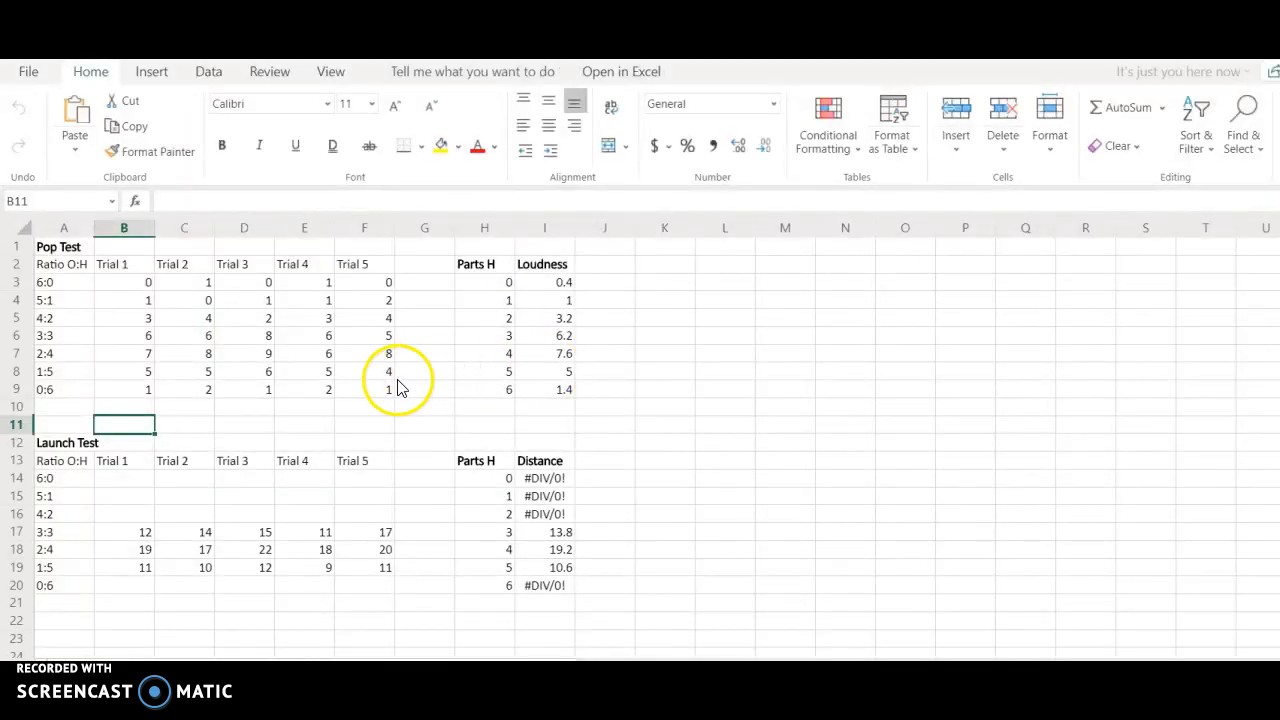
pyautogui.moveTo(380, 392); pyautogui.dragTo(48, 275)
pyautogui.hotkey('ctrl', 'c')
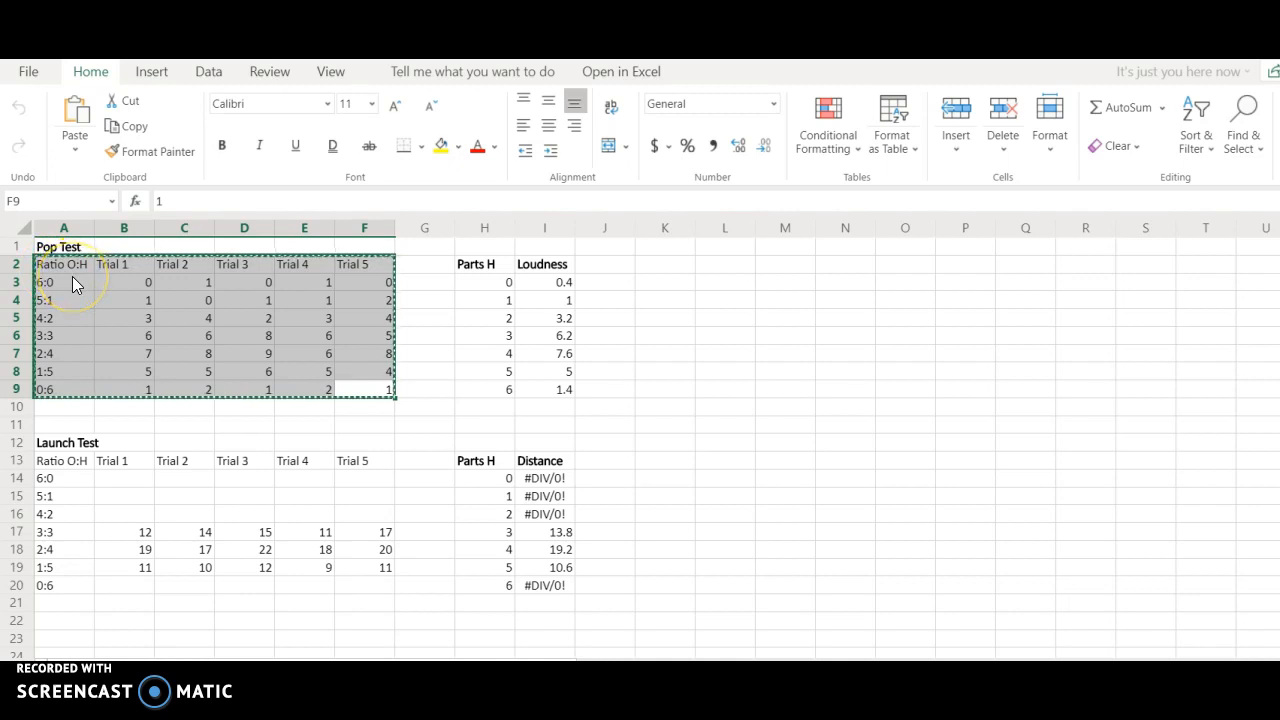
pyautogui.rightClick(72, 277)
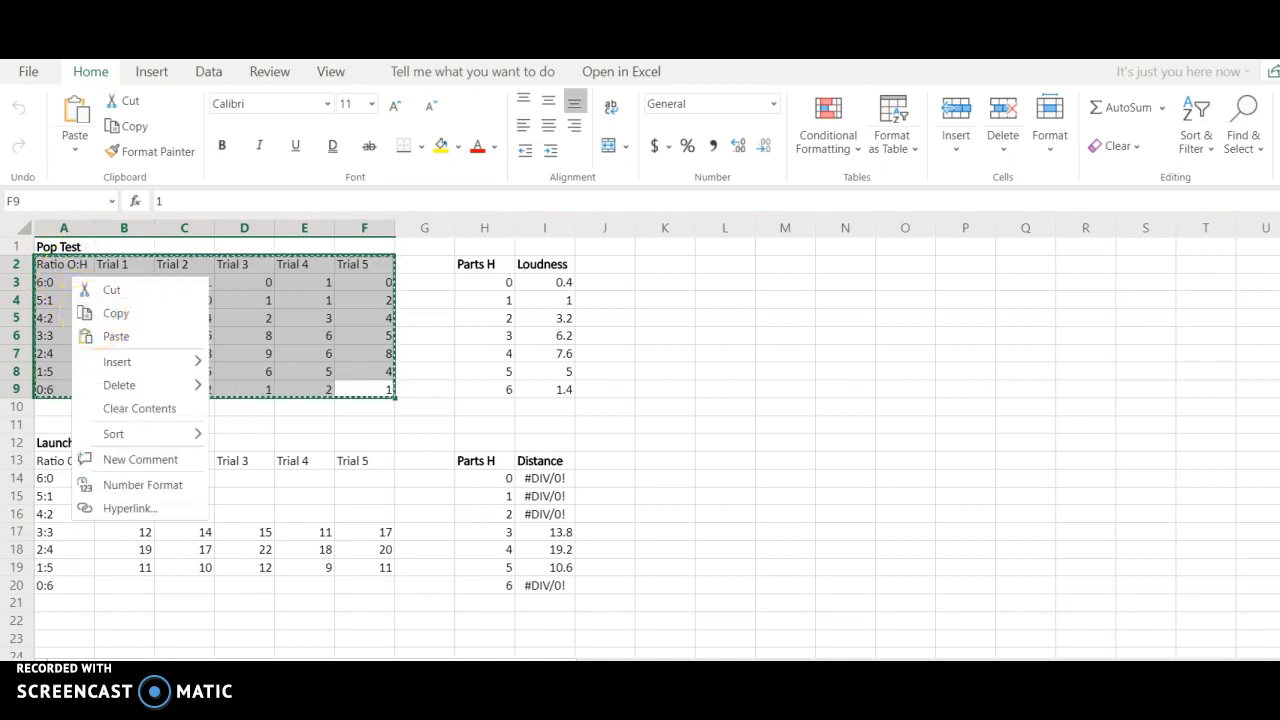
pyautogui.click(215, 40)
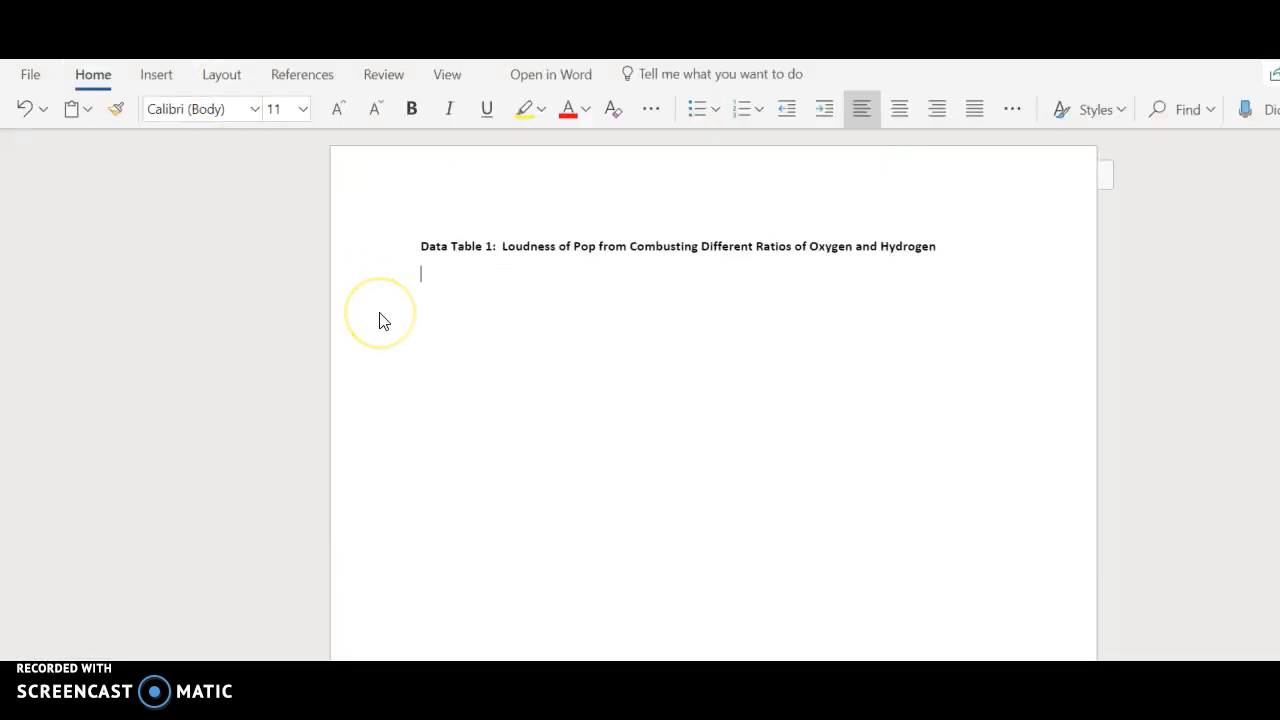
pyautogui.hotkey('ctrl', 'v')
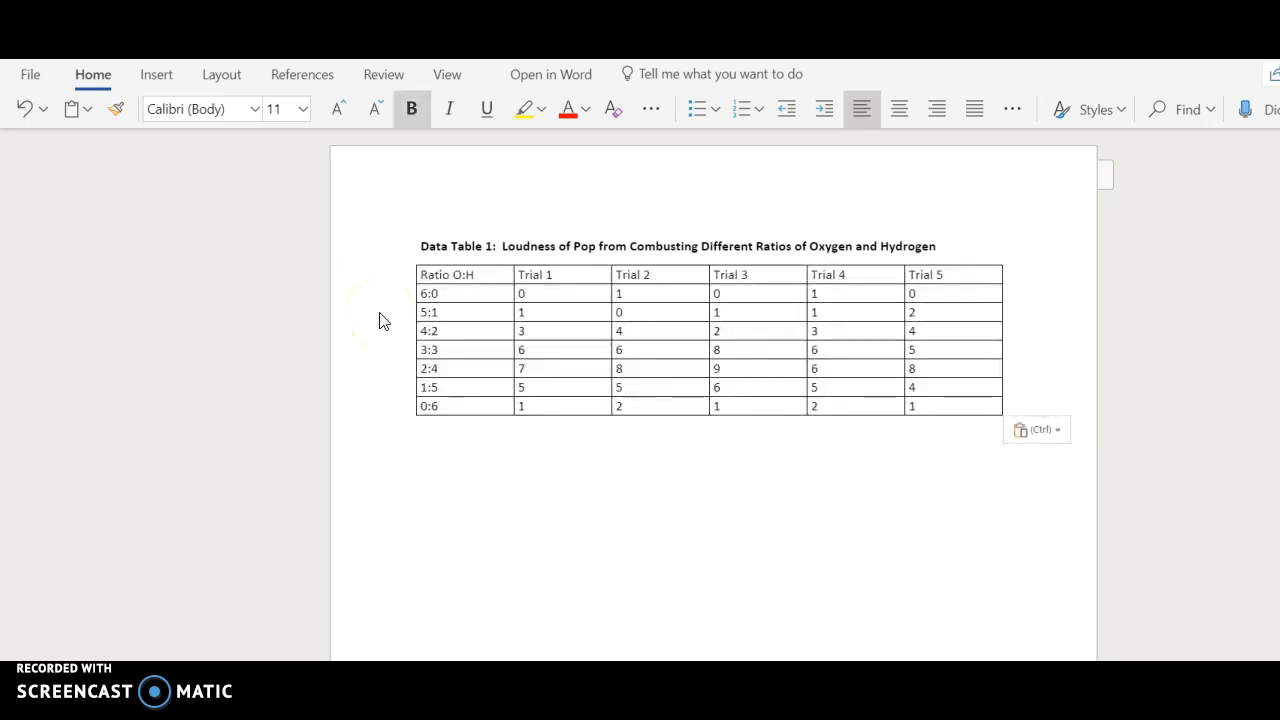
pyautogui.click(1057, 432)
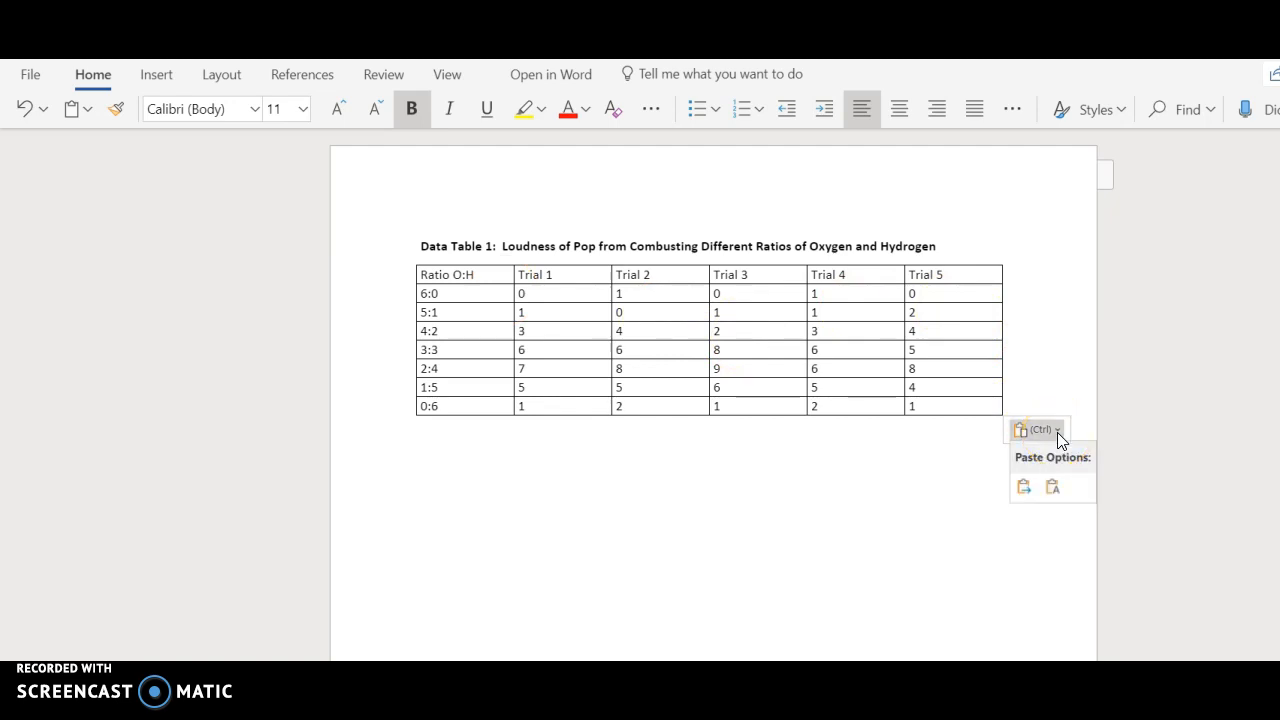
pyautogui.click(1025, 484)
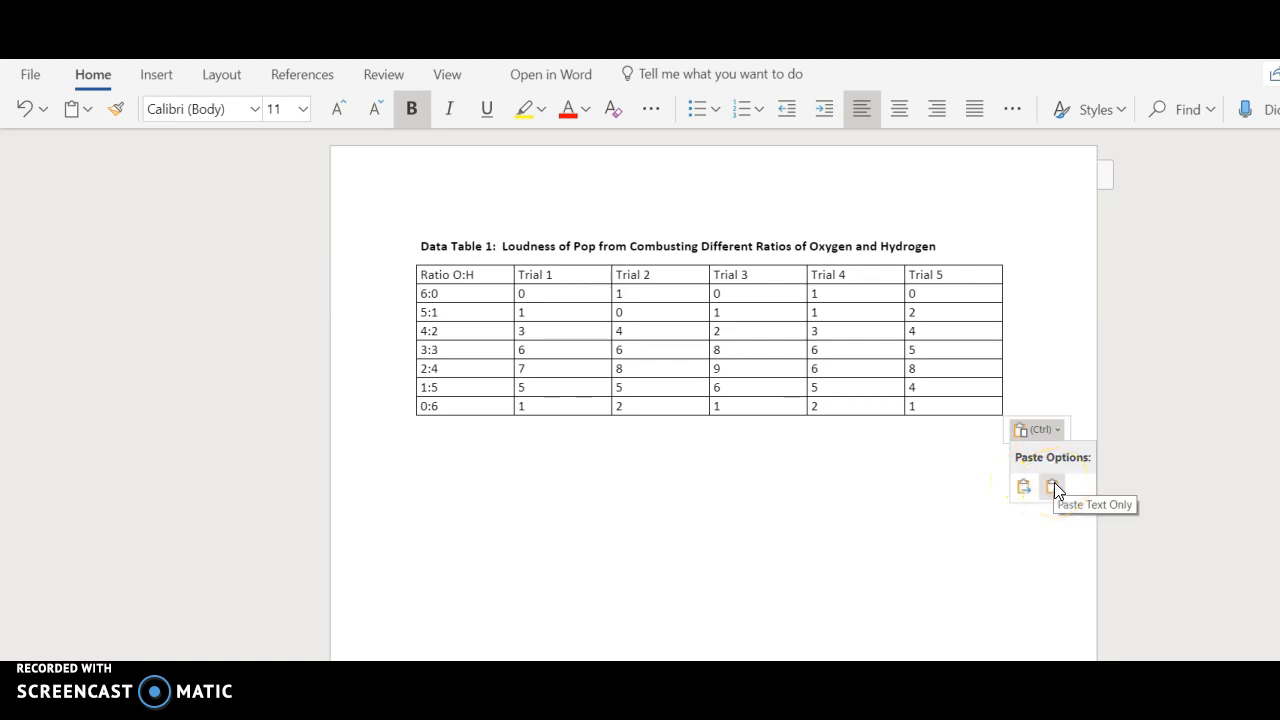
pyautogui.click(1055, 369)
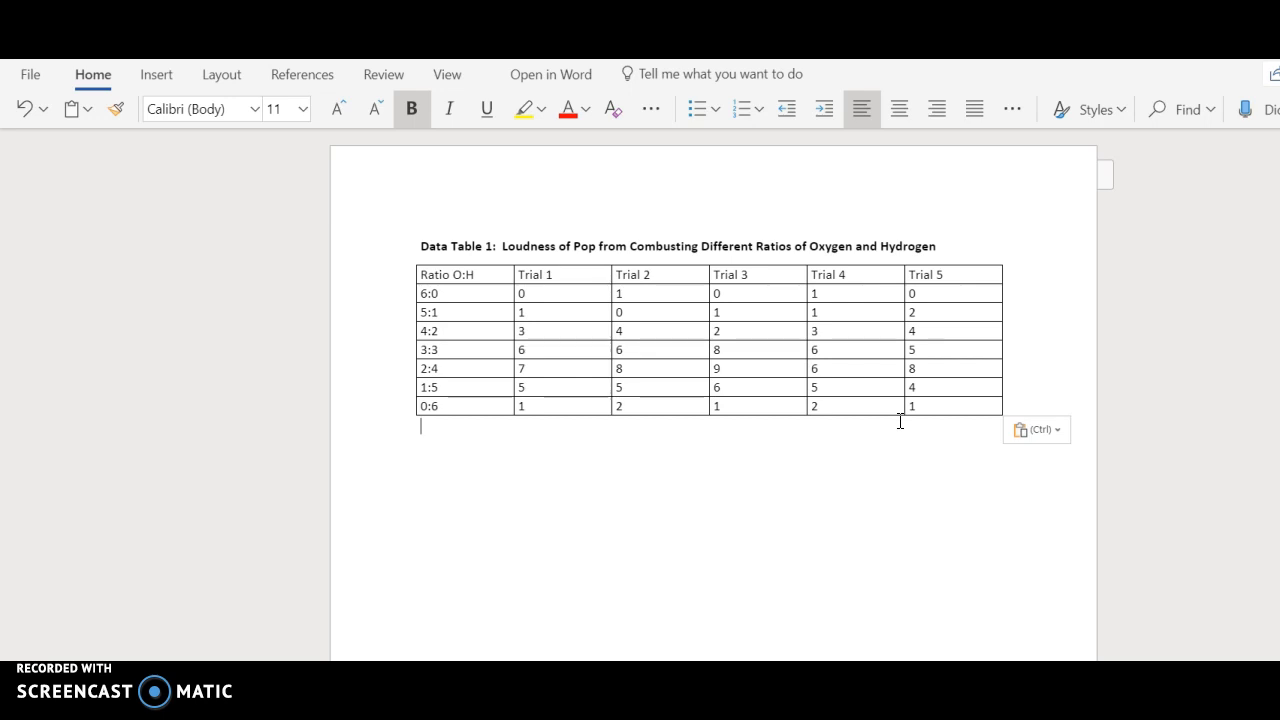
pyautogui.click(680, 234)
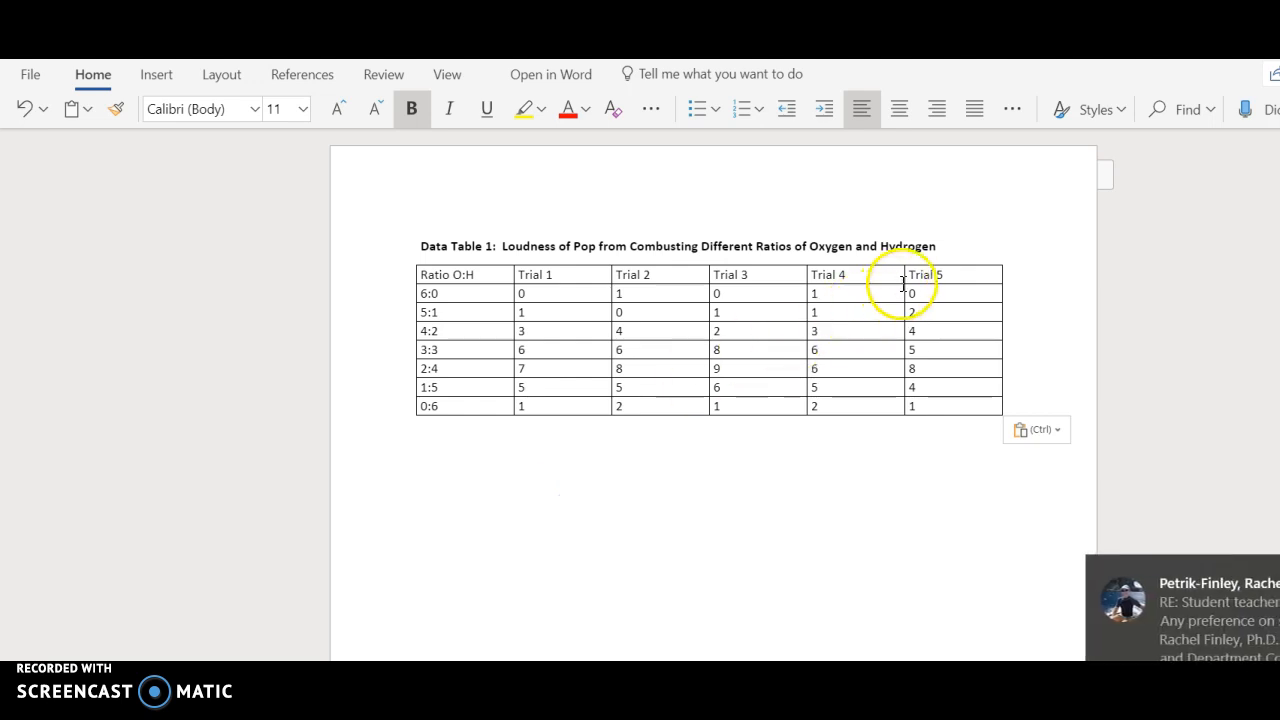
# Insert a row above the table's header row and enter 'Loudness (perceived volume)' in the cell above Trial 1.
pyautogui.moveTo(963, 276); pyautogui.dragTo(478, 271)
pyautogui.click(849, 231)
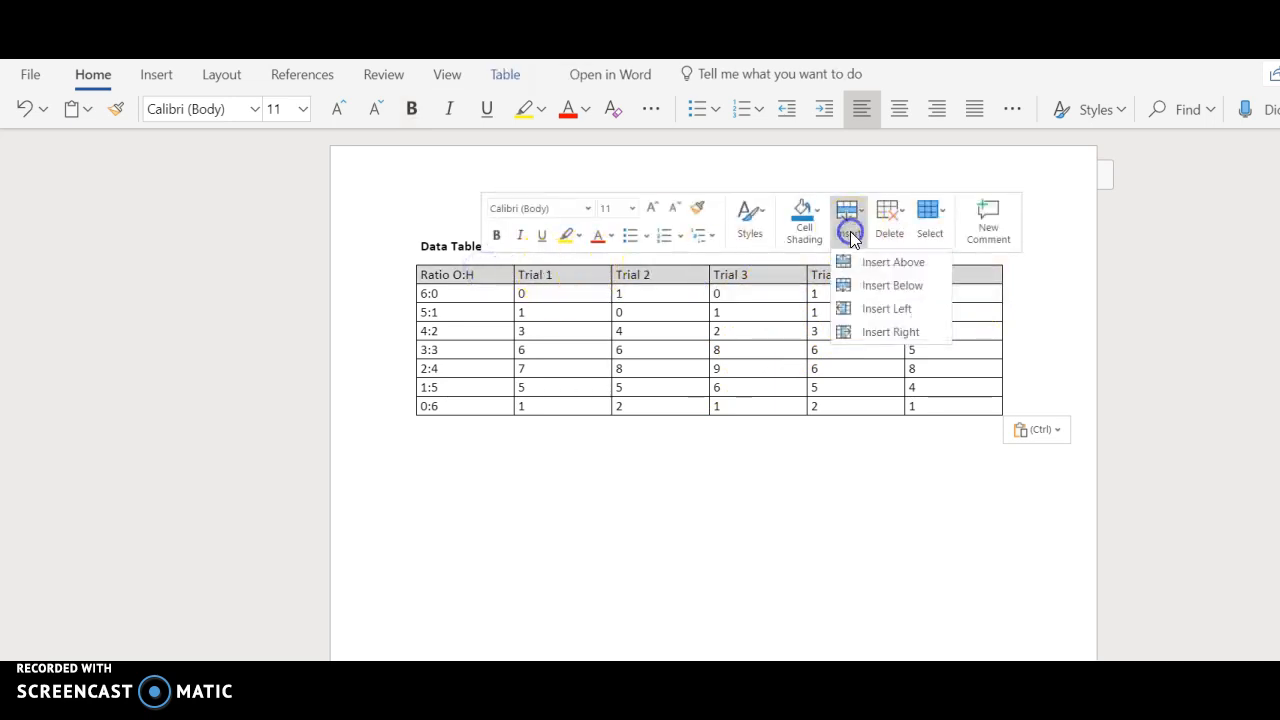
pyautogui.click(859, 256)
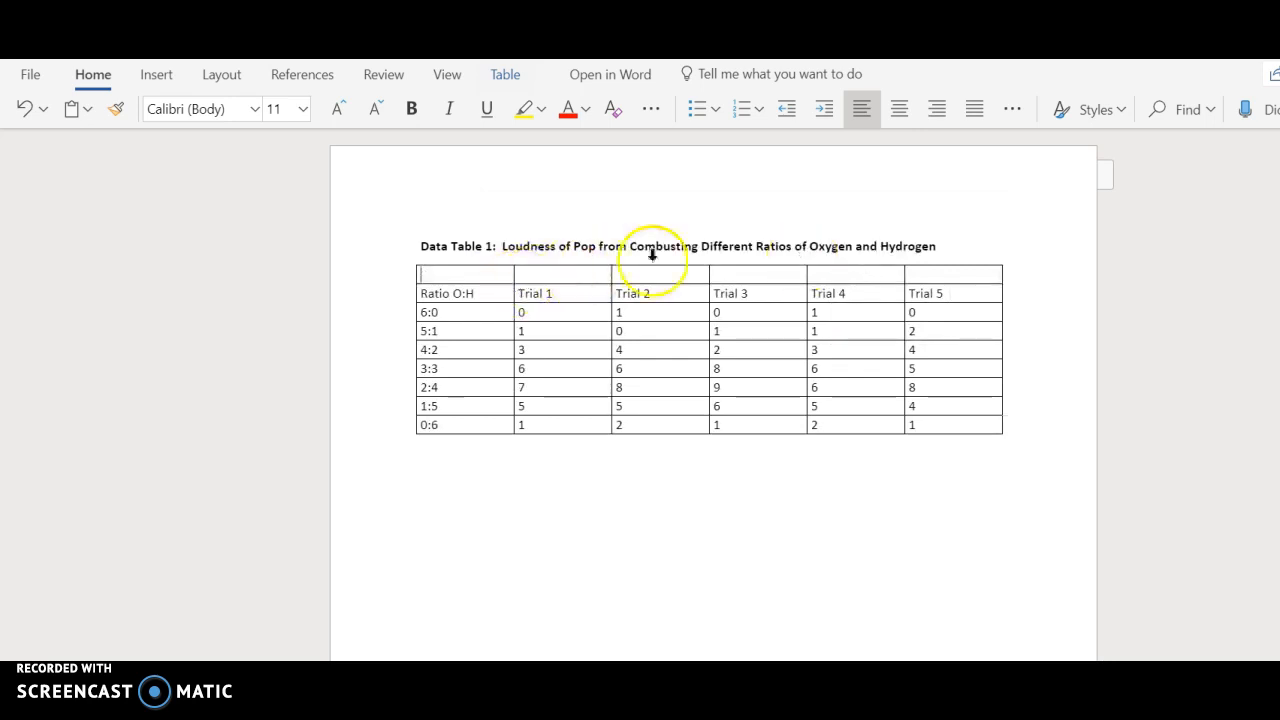
pyautogui.click(553, 275)
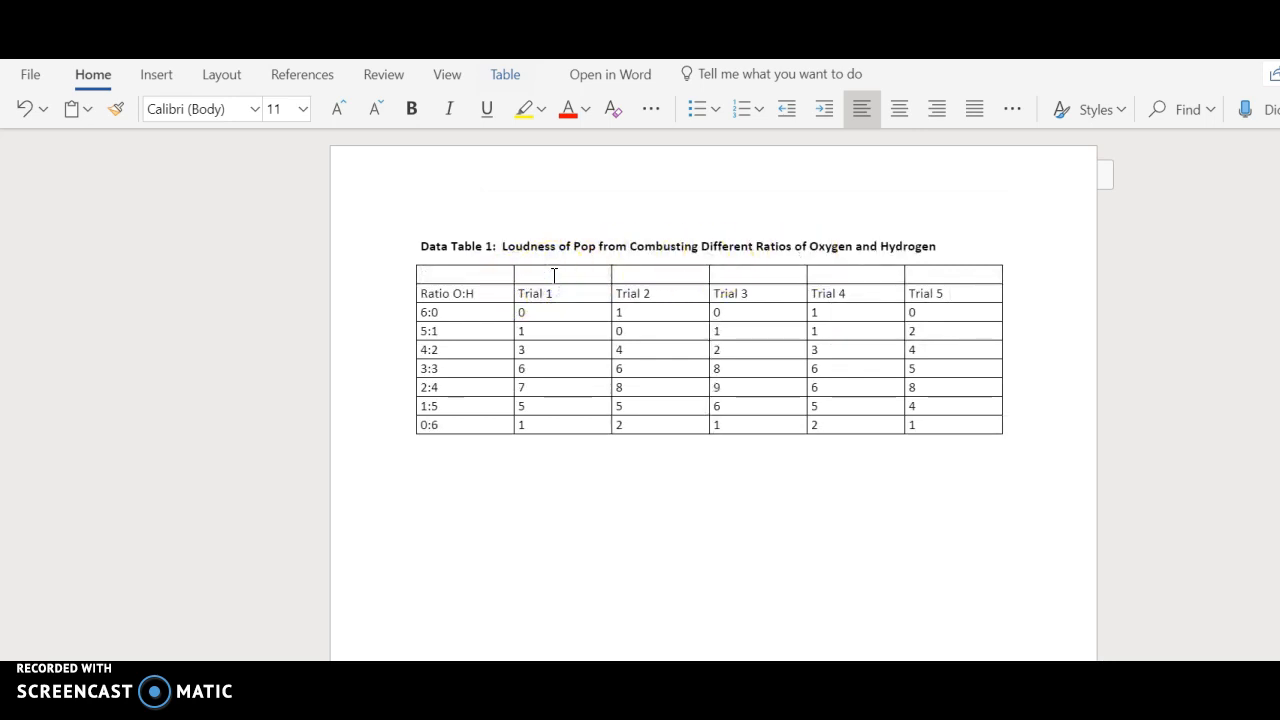
pyautogui.write('Loudness (perceived volumen')
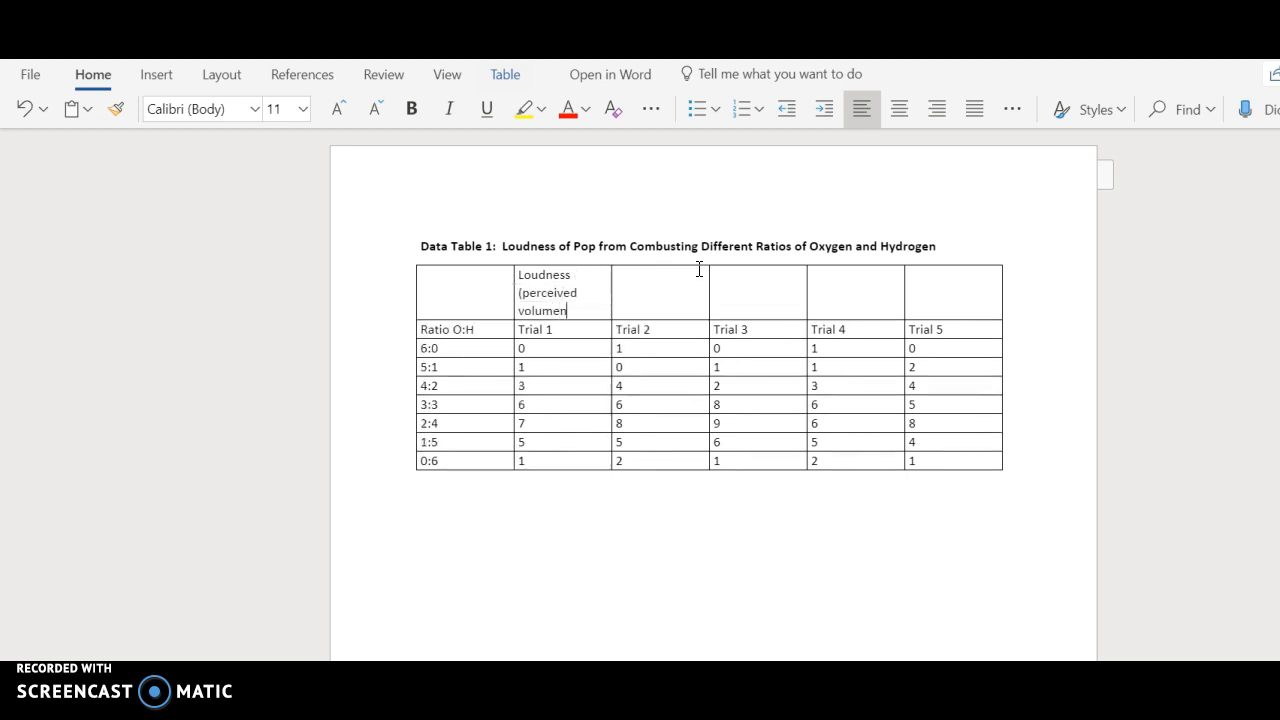
pyautogui.press('BackSpace')
pyautogui.write(')')
# Merge the loudness heading cell with the empty cells beside it so it spans all five trial columns.
pyautogui.moveTo(966, 289); pyautogui.dragTo(586, 286)
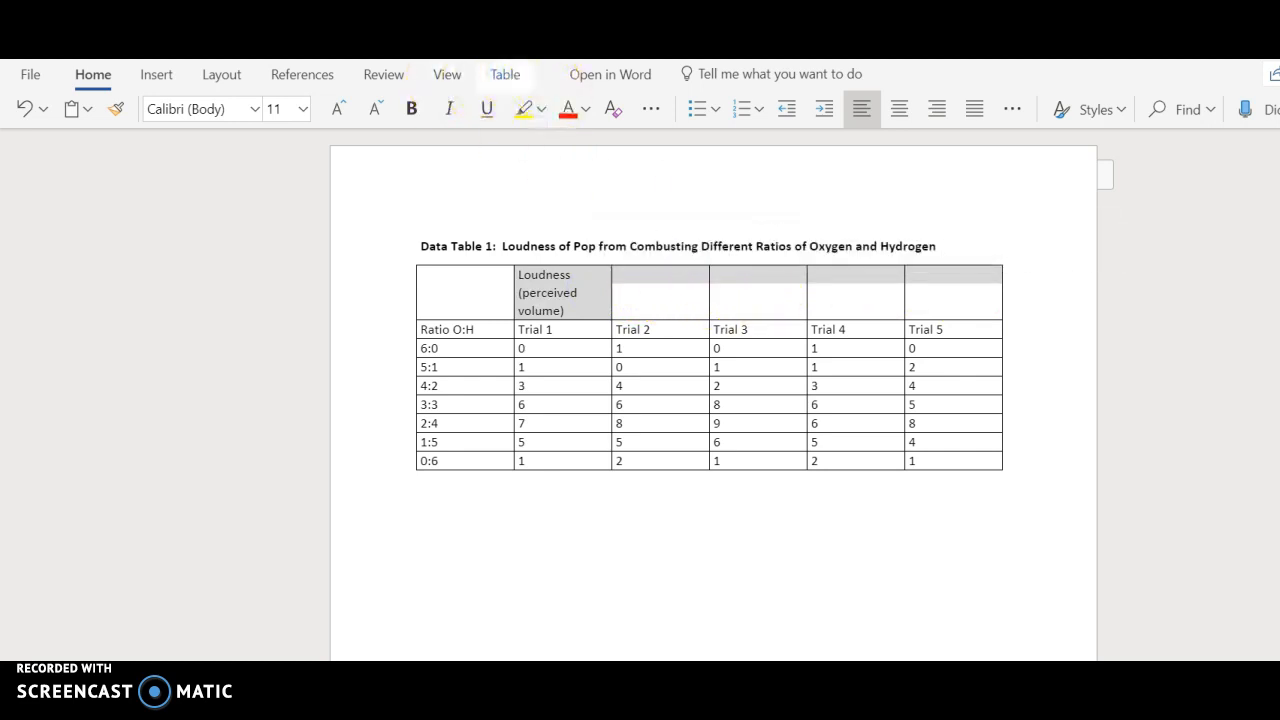
pyautogui.click(505, 75)
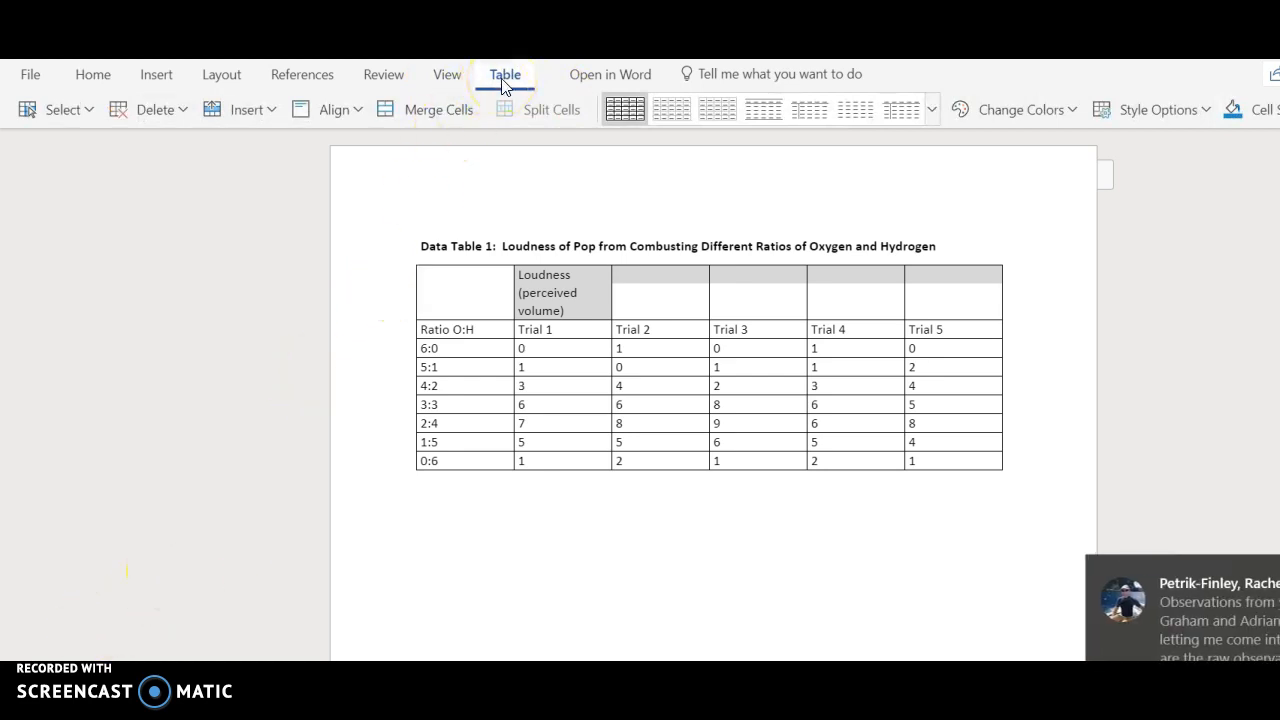
pyautogui.click(440, 110)
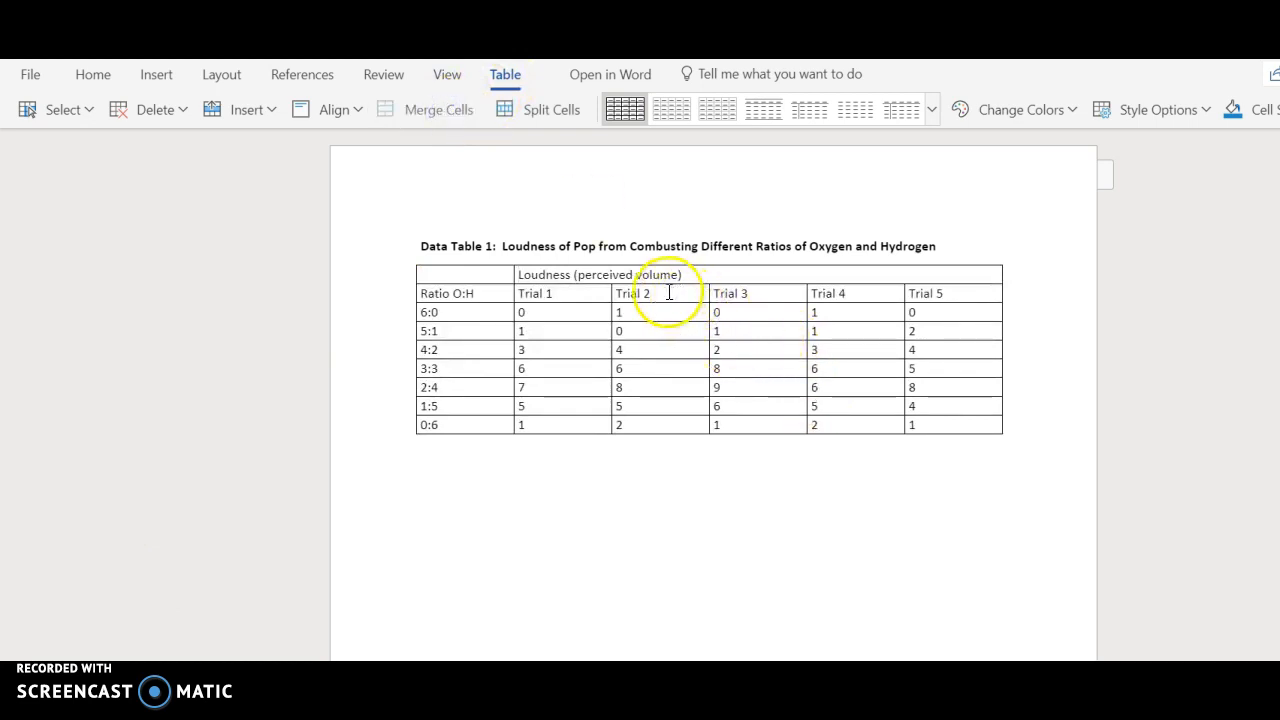
# Make the 'Loudness (perceived volume)' heading bold and centre it in its merged cell.
pyautogui.moveTo(684, 274); pyautogui.dragTo(509, 275)
pyautogui.hotkey('ctrl', 'b')
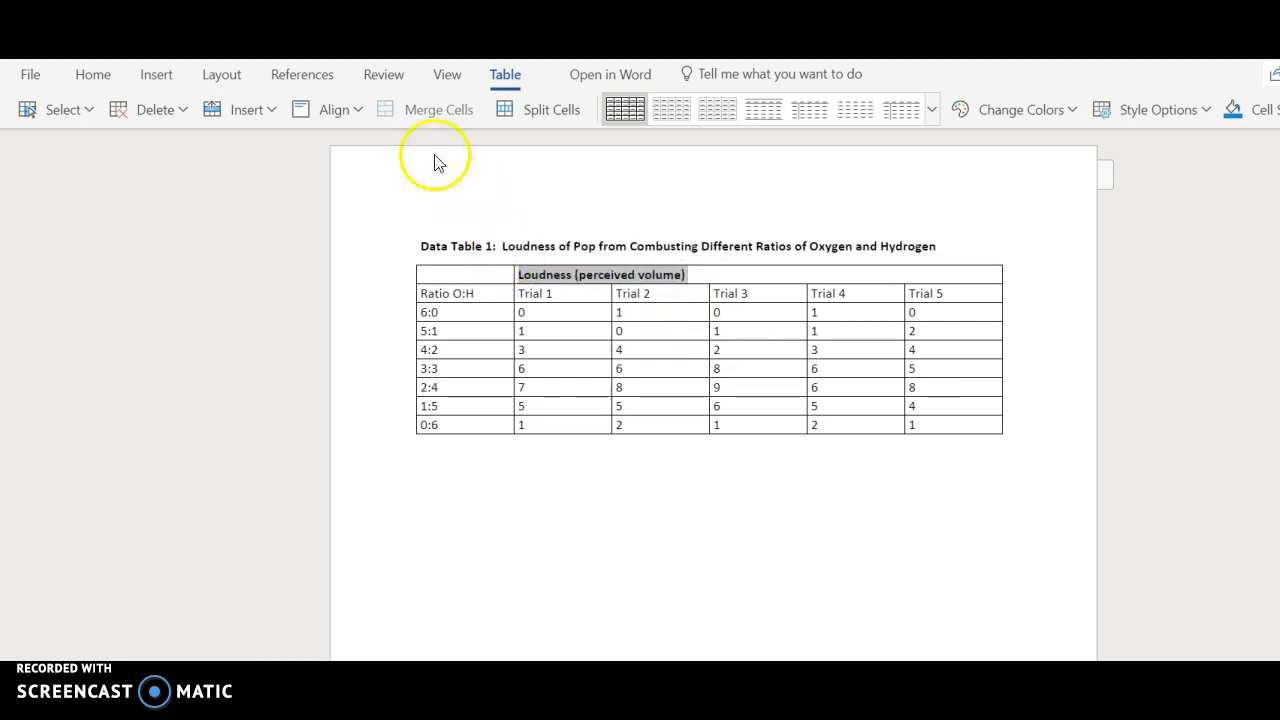
pyautogui.click(356, 114)
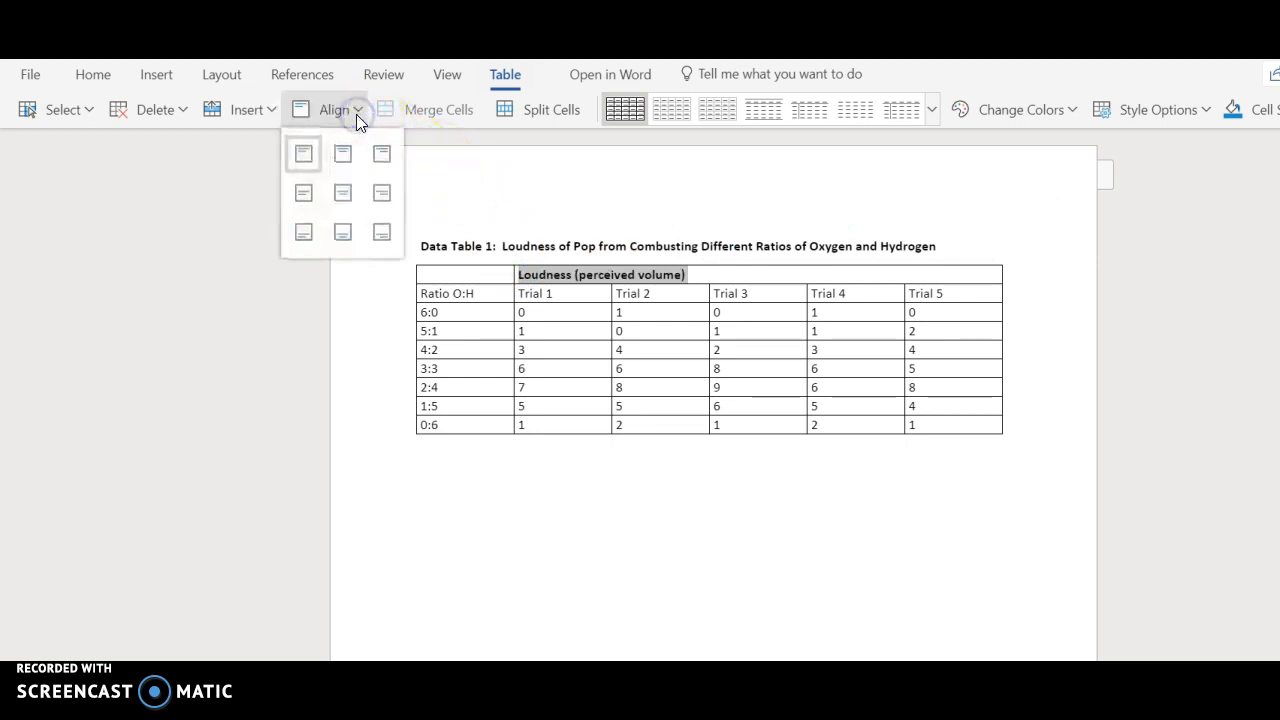
pyautogui.click(344, 192)
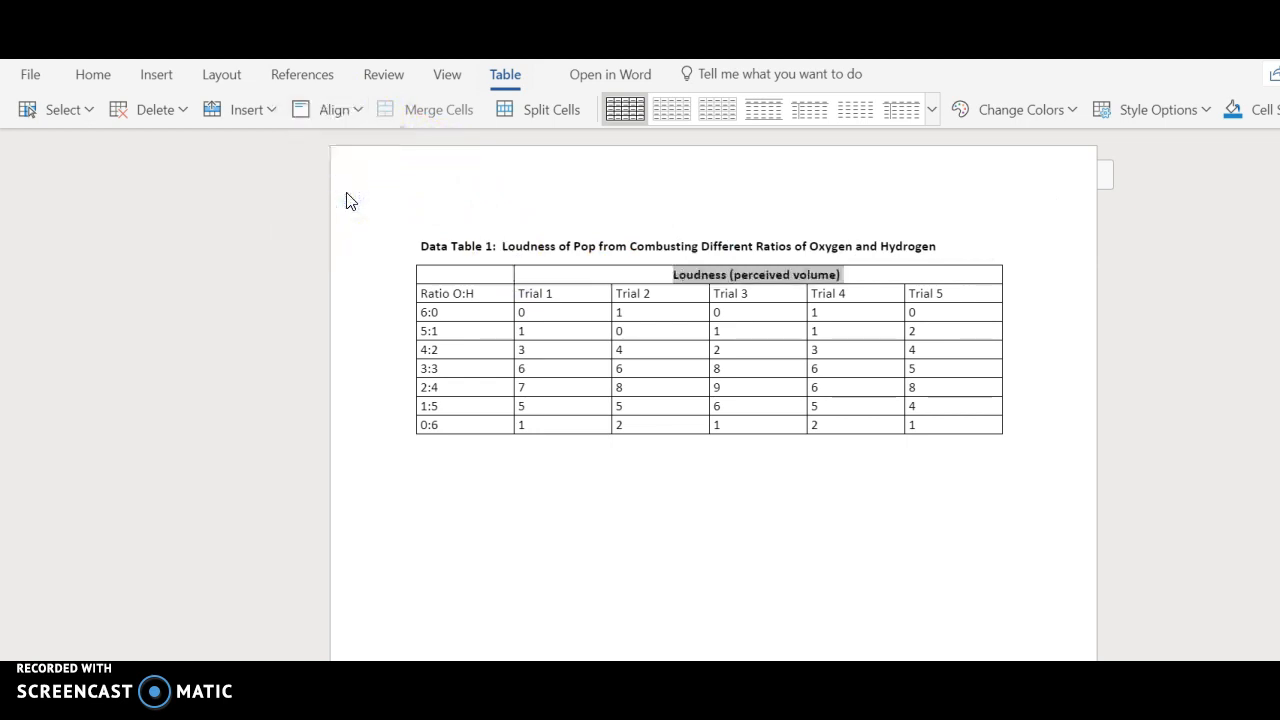
# Merge the 'Ratio O:H' cell with the empty cell above it and remove the blank line inside.
pyautogui.click(482, 299)
pyautogui.moveTo(482, 299); pyautogui.dragTo(460, 274)
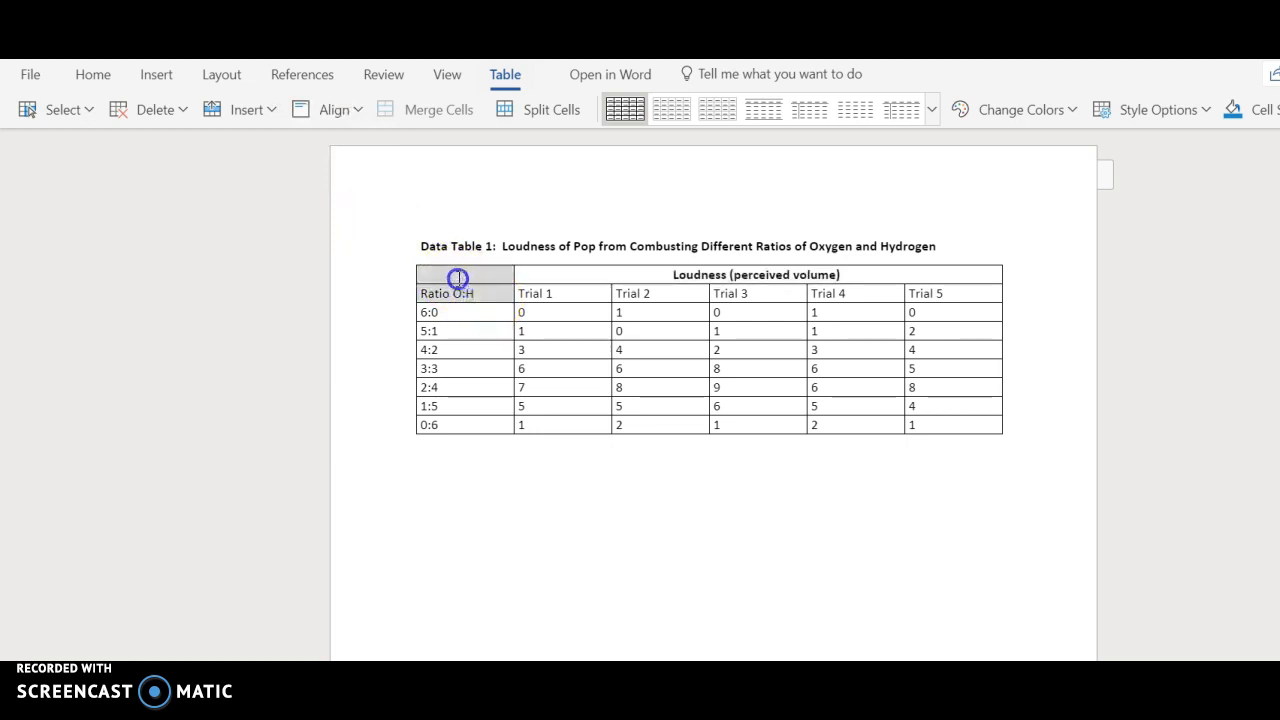
pyautogui.click(430, 109)
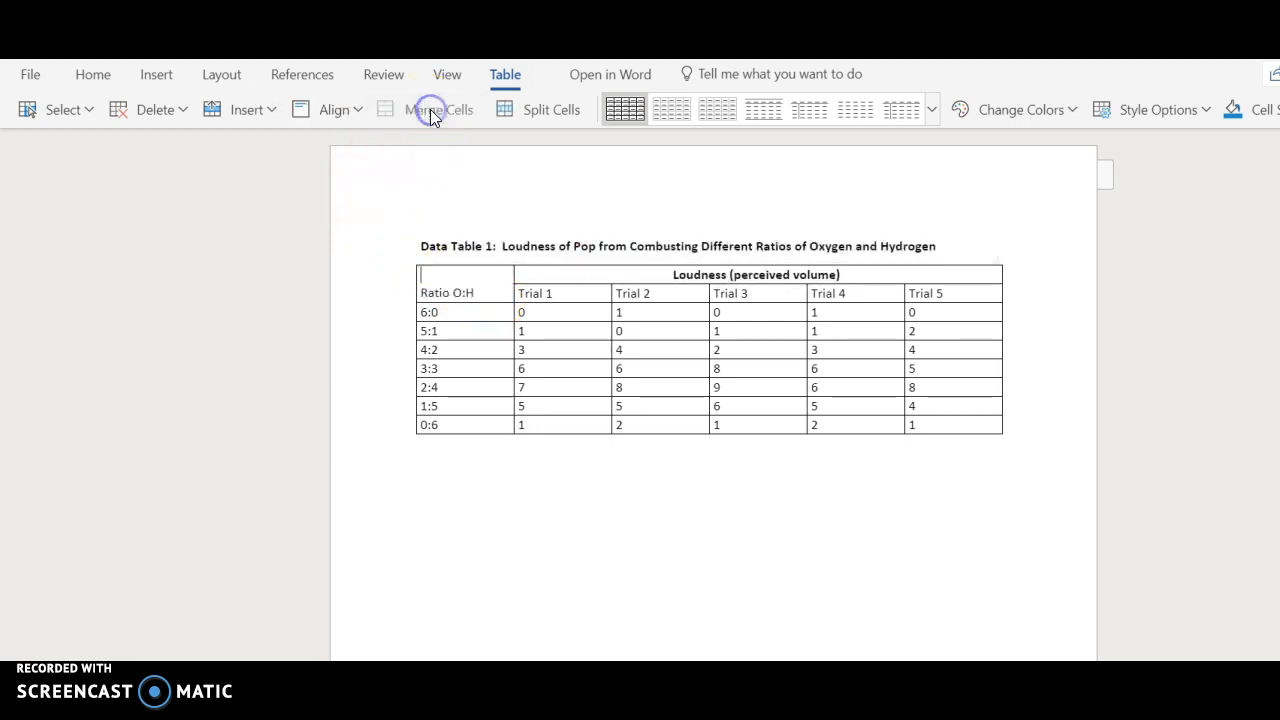
pyautogui.press('Delete')
# Make the 'Ratio O:H' heading bold and centre it horizontally and vertically in its merged cell.
pyautogui.moveTo(477, 276); pyautogui.dragTo(416, 275)
pyautogui.click(358, 110)
pyautogui.click(342, 193)
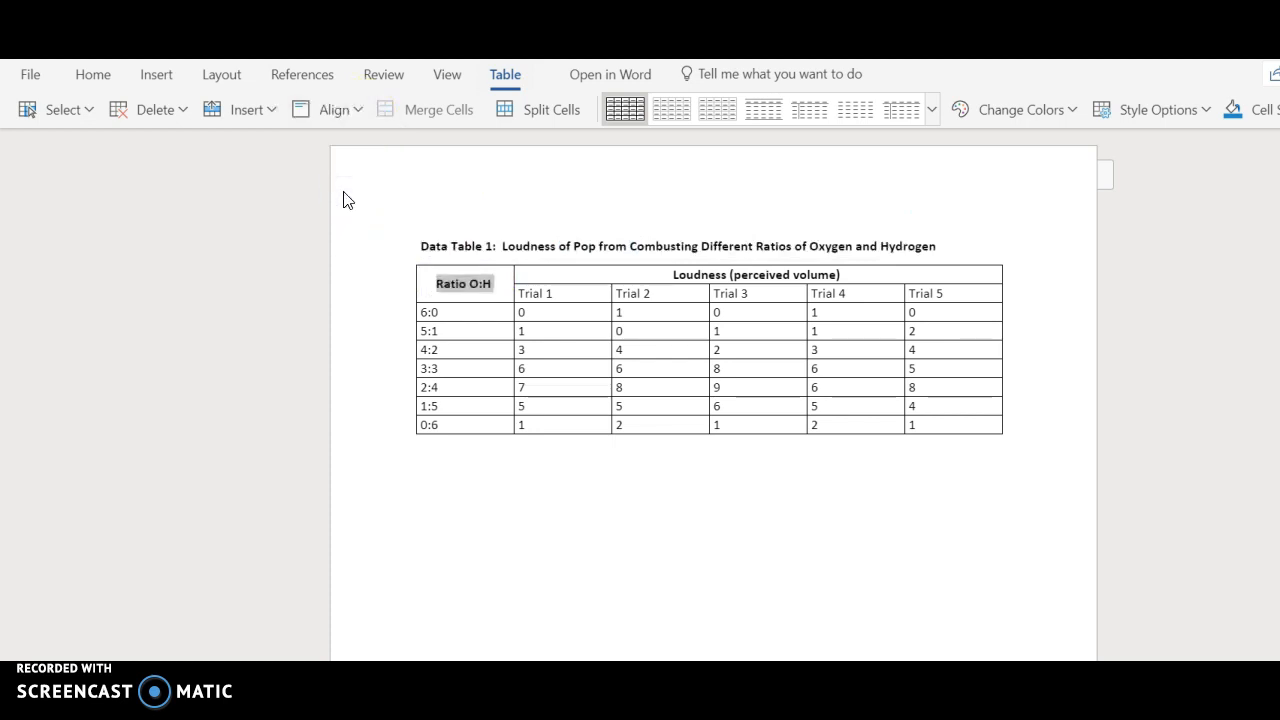
# Centre the Trial 1 to Trial 5 headers and their data values in the table cells.
pyautogui.click(538, 500)
pyautogui.moveTo(939, 423); pyautogui.dragTo(560, 293)
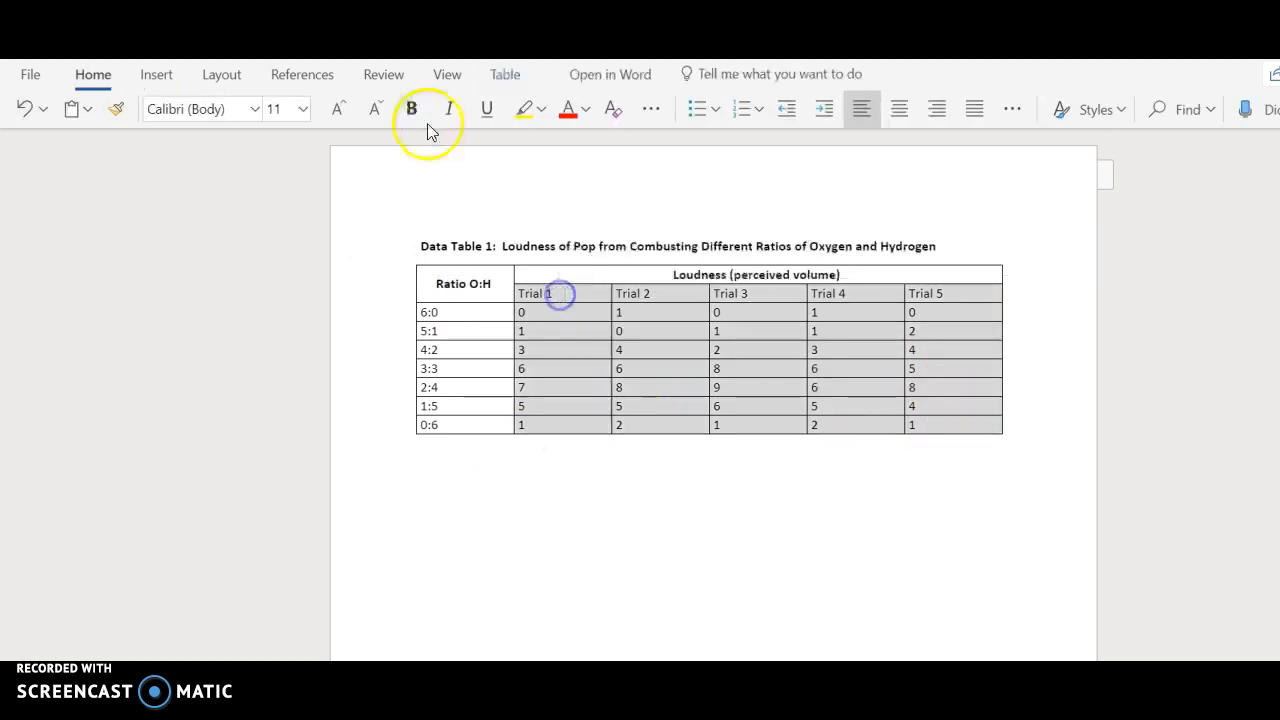
pyautogui.click(506, 76)
pyautogui.click(333, 109)
pyautogui.click(345, 190)
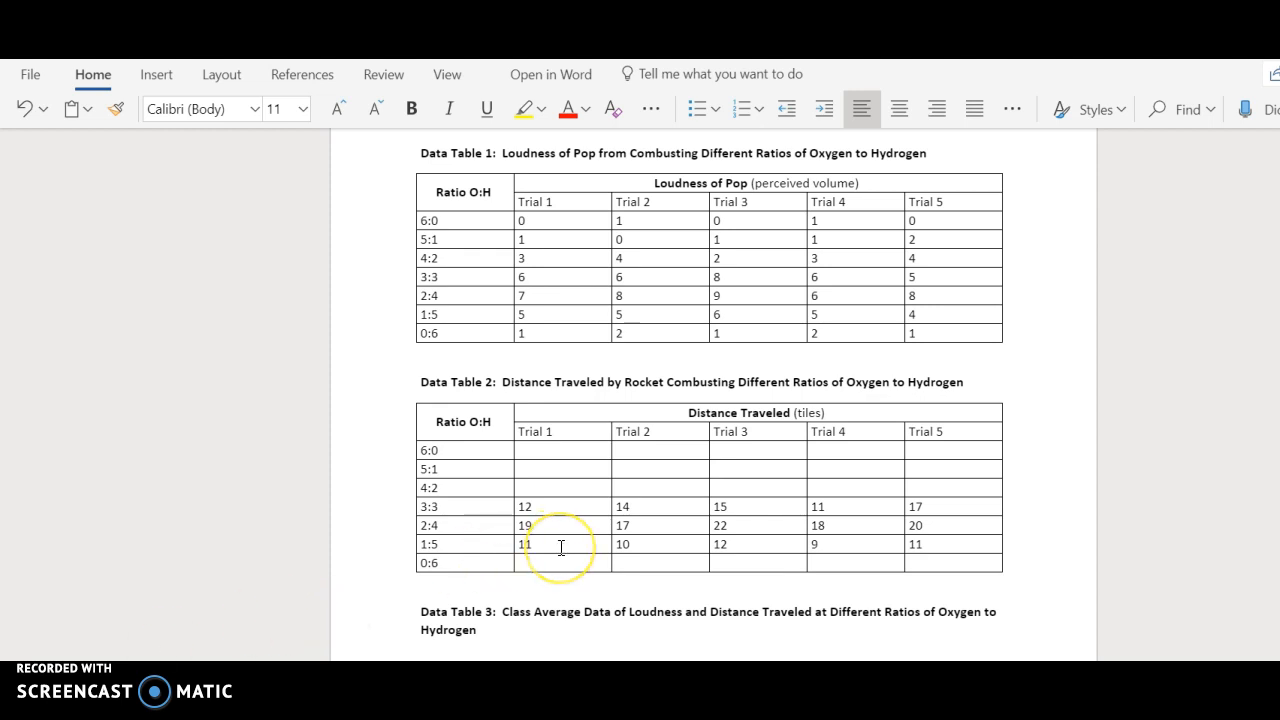
# Below the Data Table 3 title, add the bold heading 'Graph 1: Loudness of Pop at Different Ratios of Oxygen and Hydrogen' and start a new line.
pyautogui.scroll(-3, 561, 547)
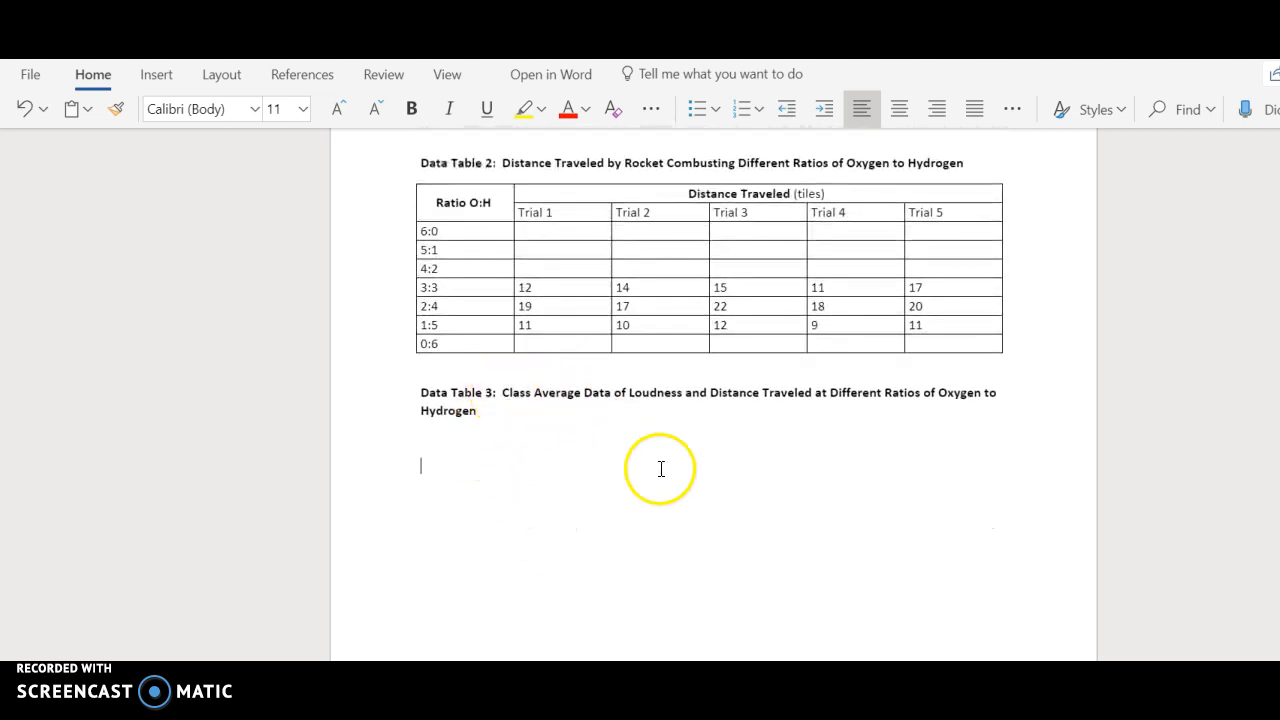
pyautogui.click(614, 469)
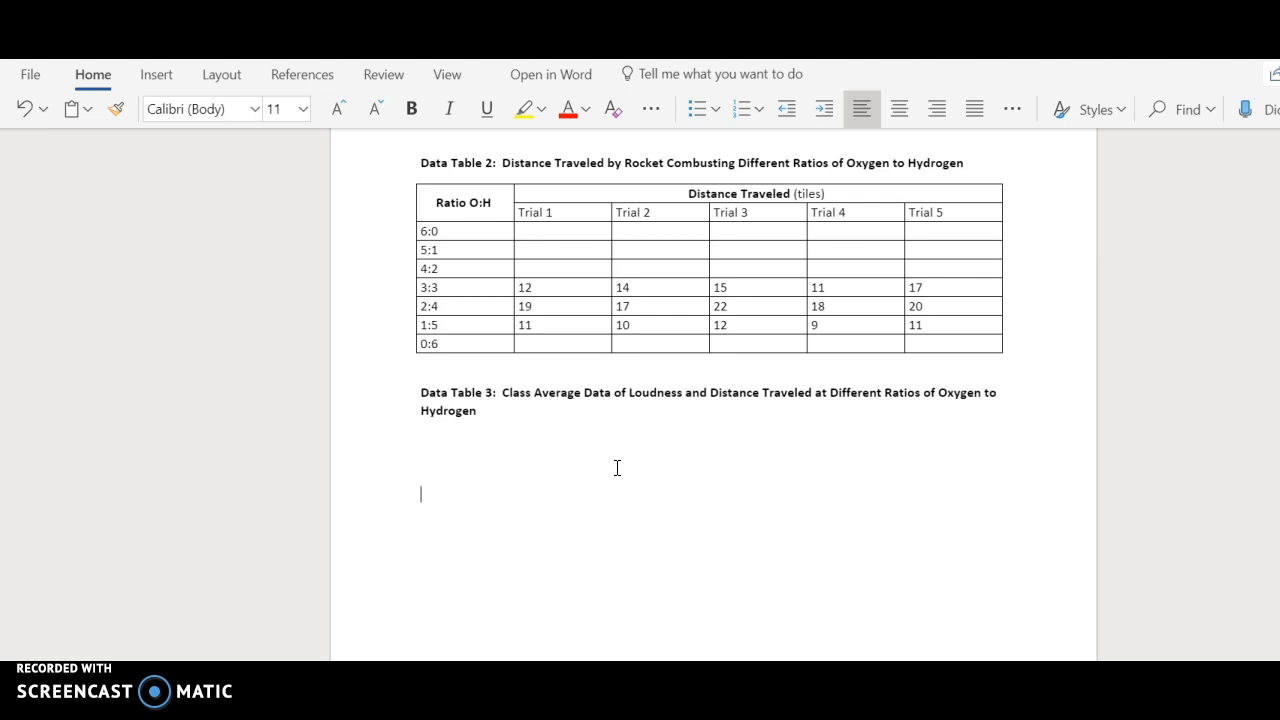
pyautogui.hotkey('ctrl', 'b')
pyautogui.write('Graph 1:')
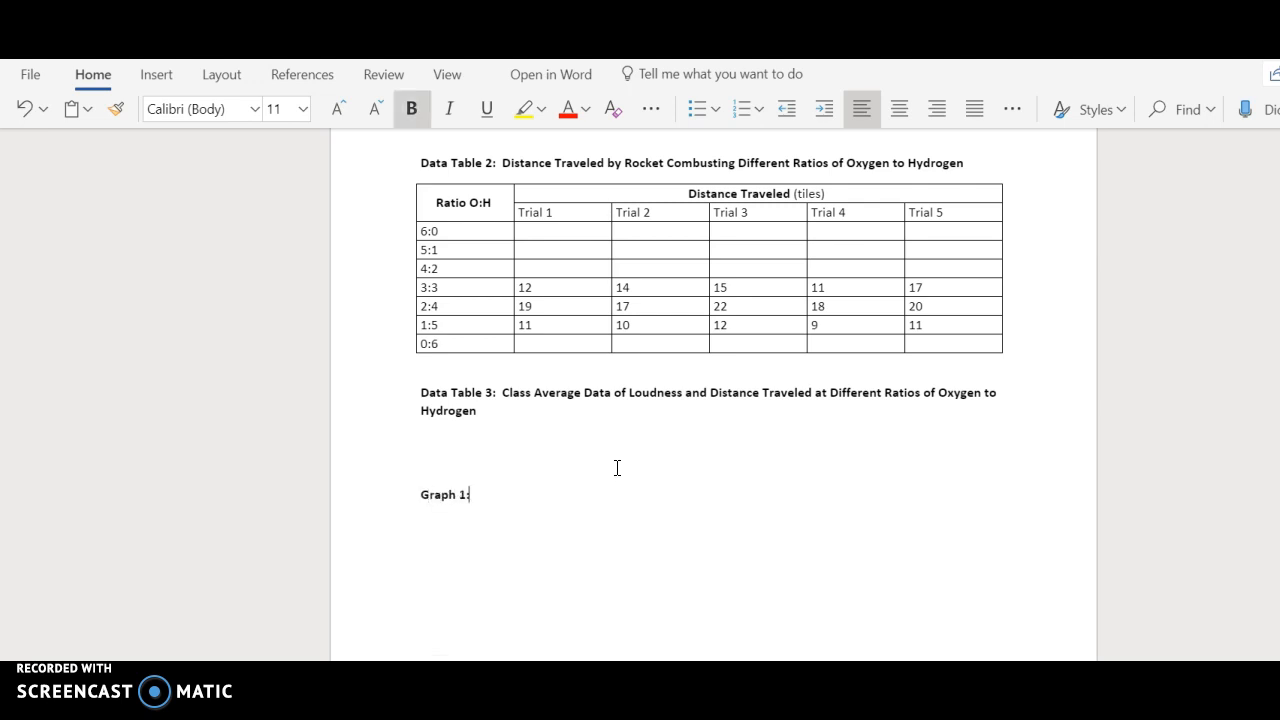
pyautogui.write('  Loudness of Pop at Different Ratios of Oxygen a')
pyautogui.press('BackSpace')
pyautogui.write('and')
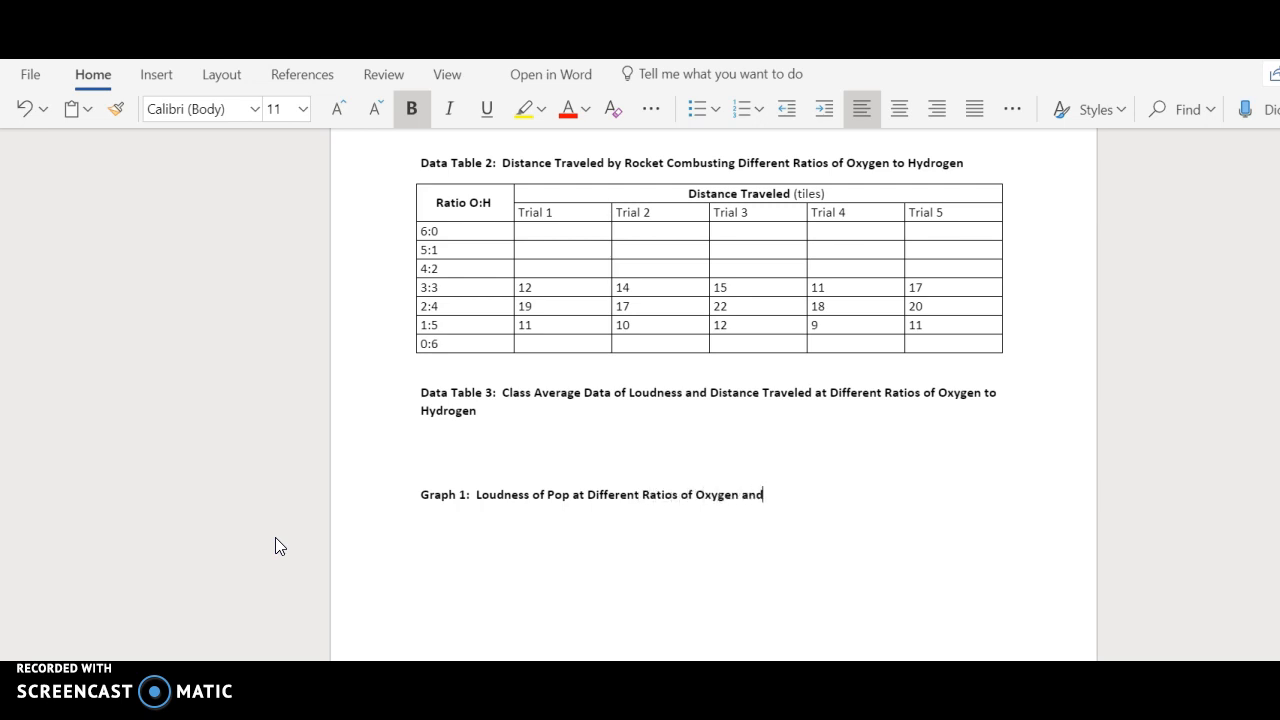
pyautogui.write(' Hydrogen')
pyautogui.press('Return')
# Copy the 'Loudness of Combusting Hydrogen and Oxygen at Various Ratios' chart from Excel and paste it under the Graph 1 heading in Word.
pyautogui.hotkey('ctrl', 'Tab')
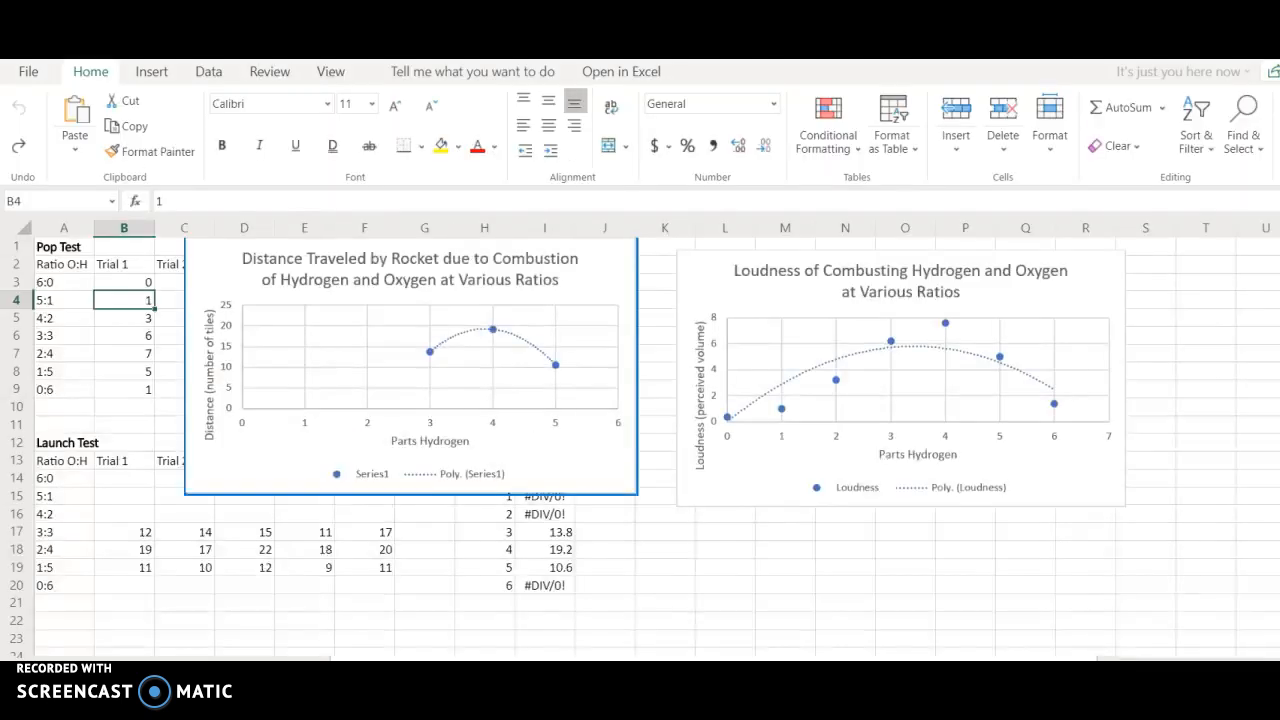
pyautogui.click(862, 337)
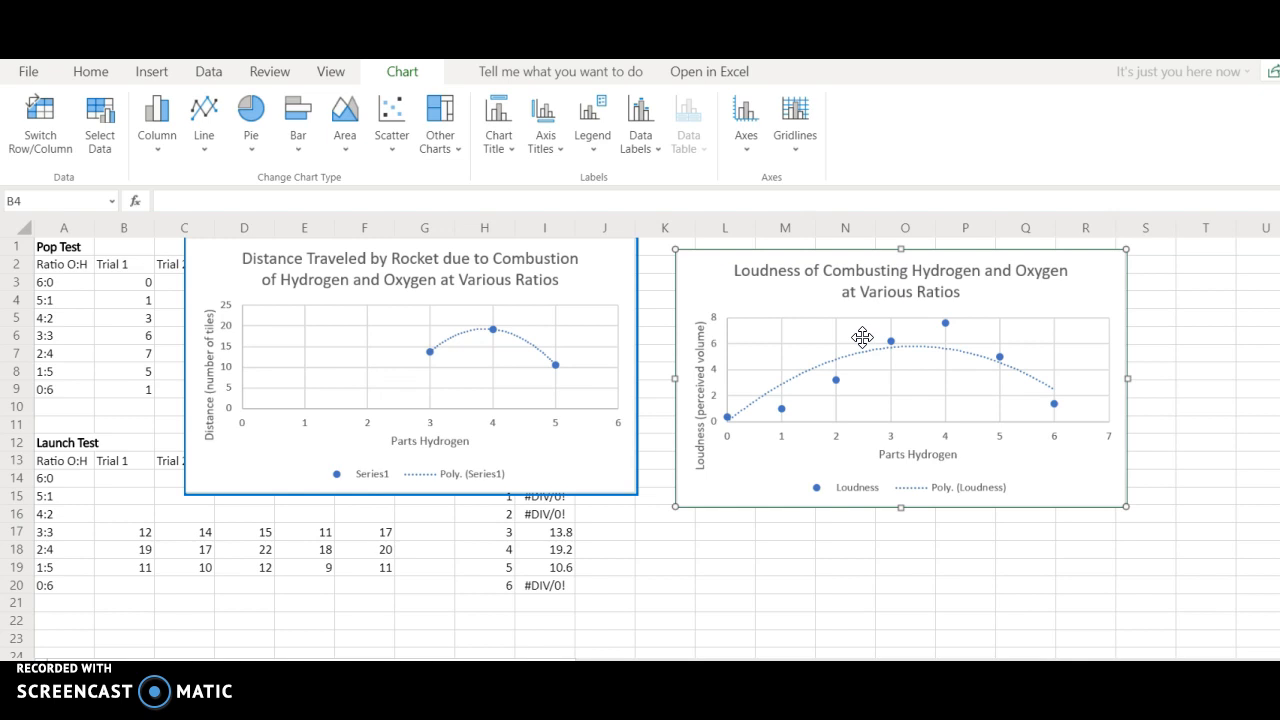
pyautogui.hotkey('ctrl', 'Tab')
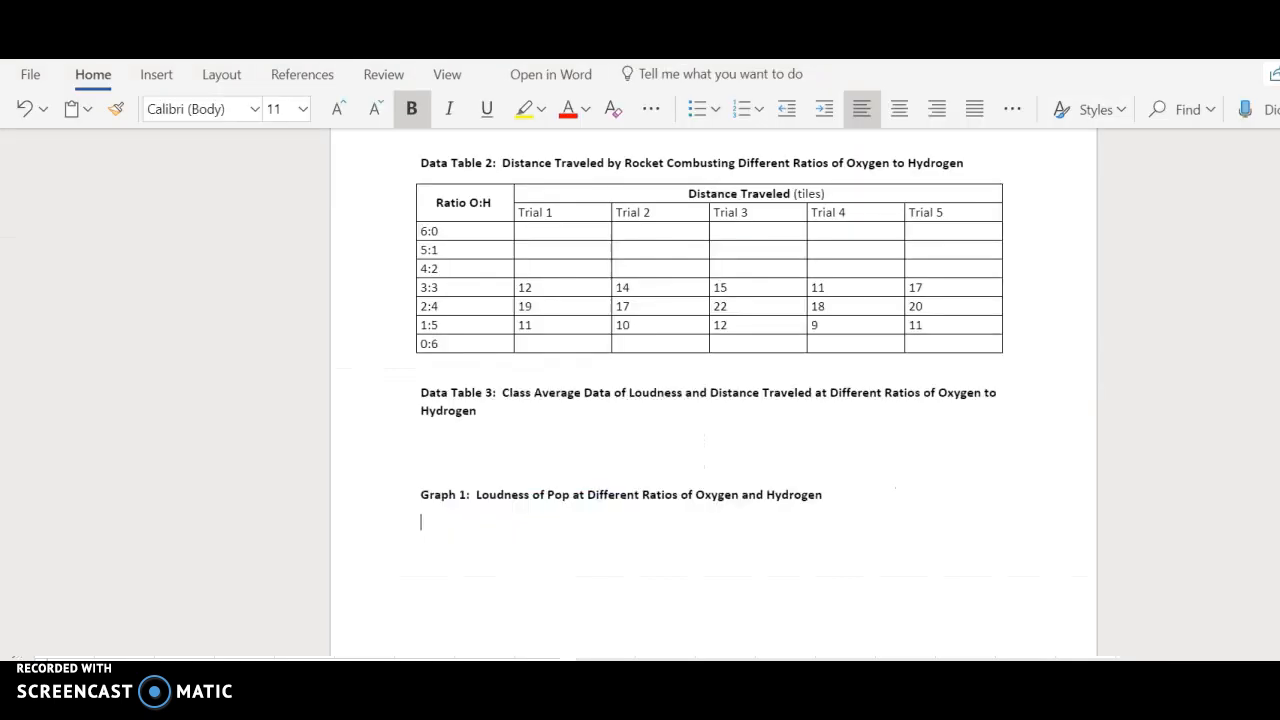
pyautogui.hotkey('ctrl', 'v')
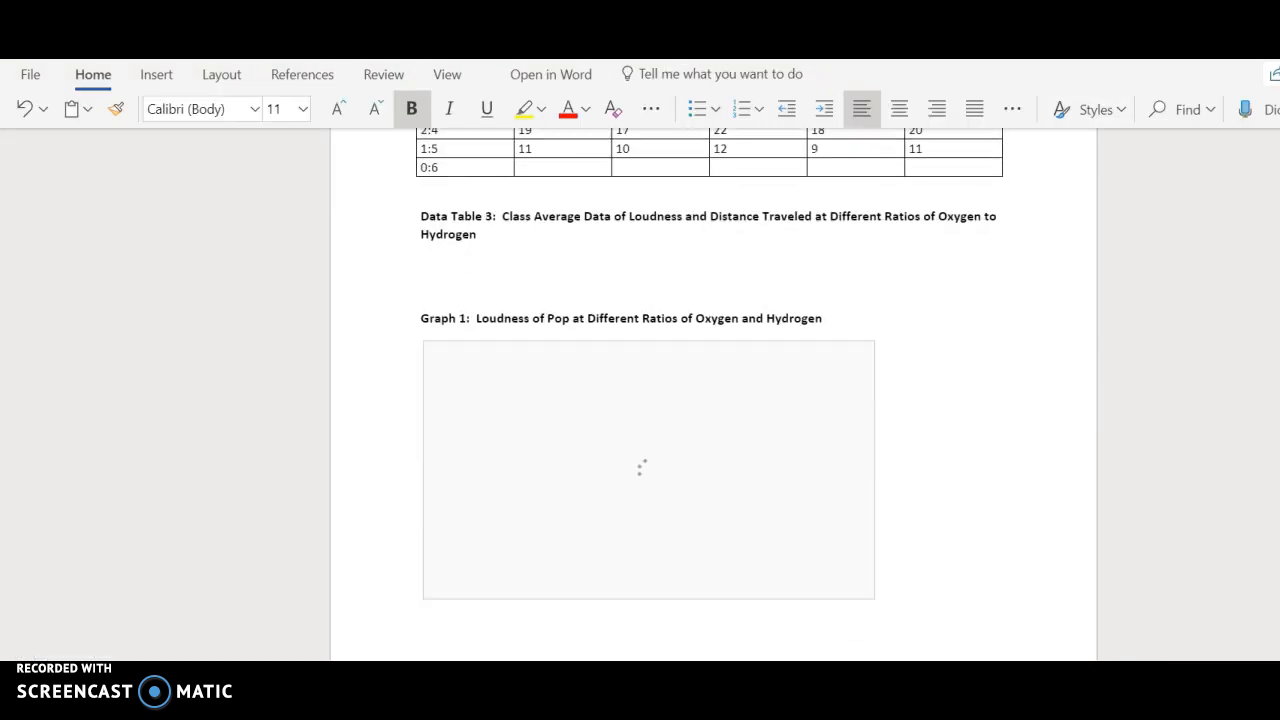